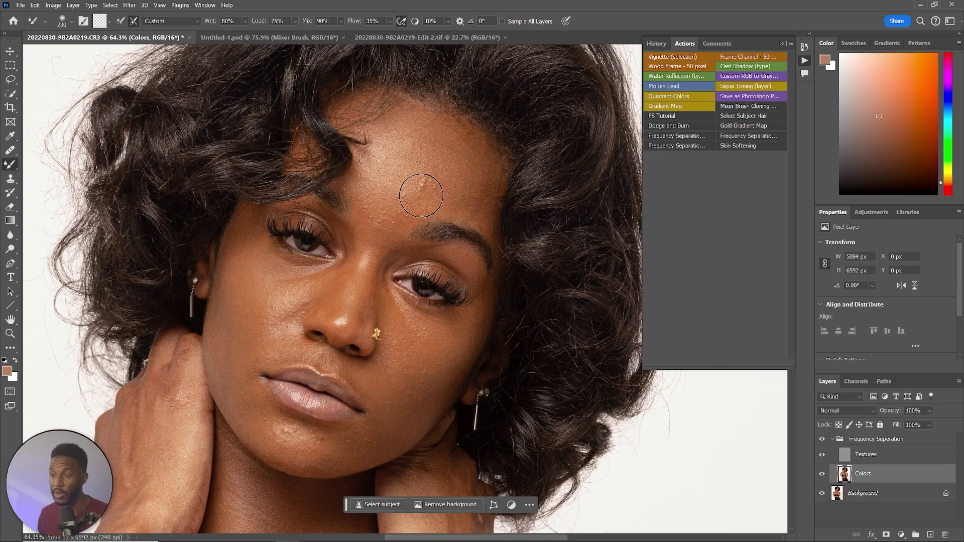
pyautogui.moveTo(436, 194); pyautogui.dragTo(420, 195)
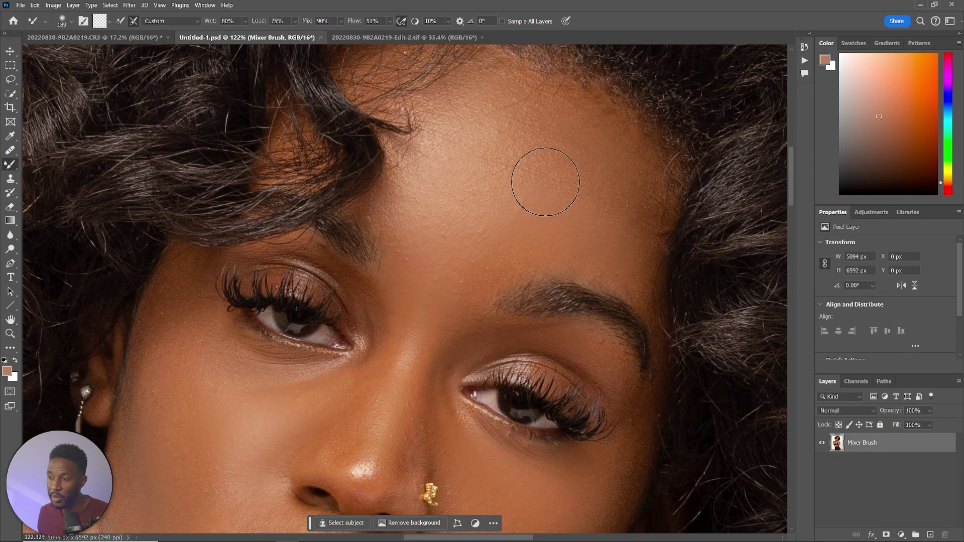
pyautogui.moveTo(441, 318); pyautogui.dragTo(620, 38)
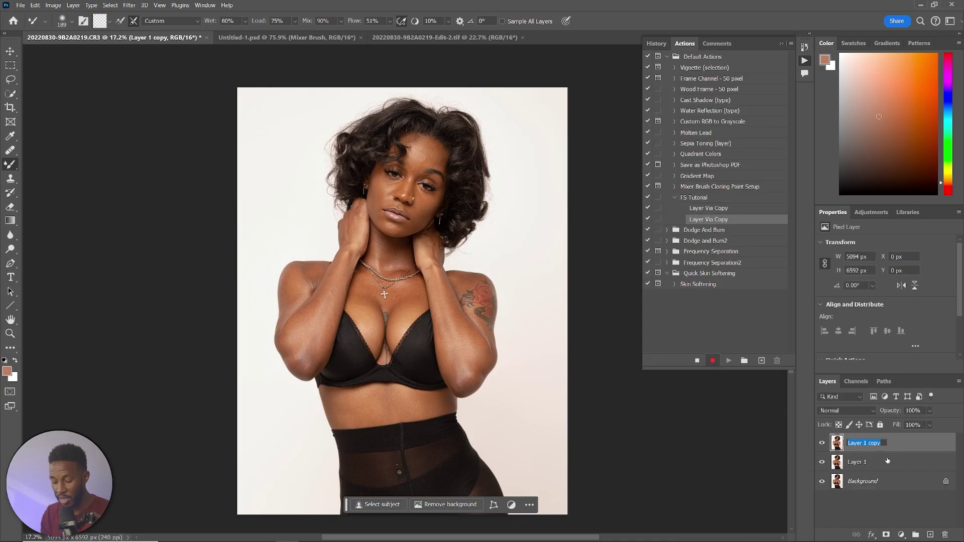
pyautogui.click(129, 5)
pyautogui.click(275, 159)
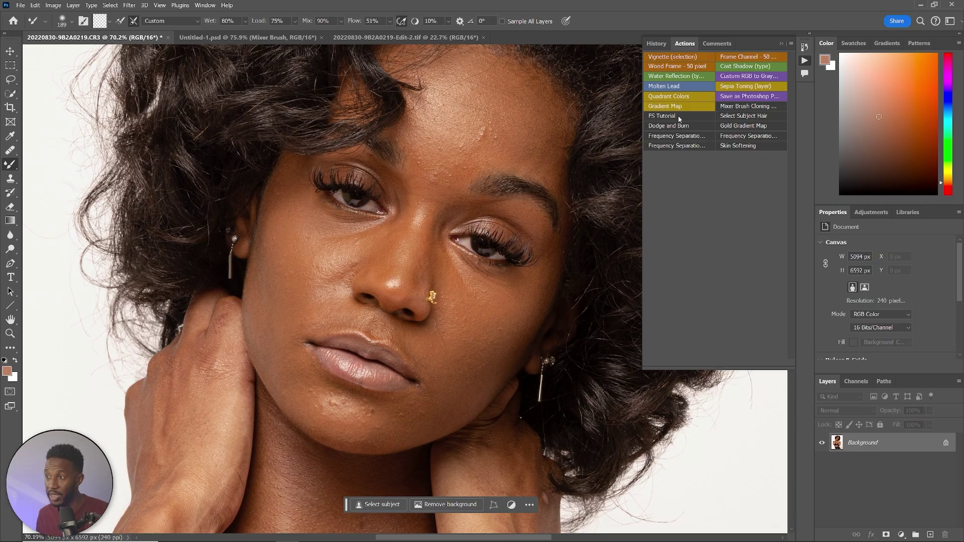
pyautogui.click(678, 115)
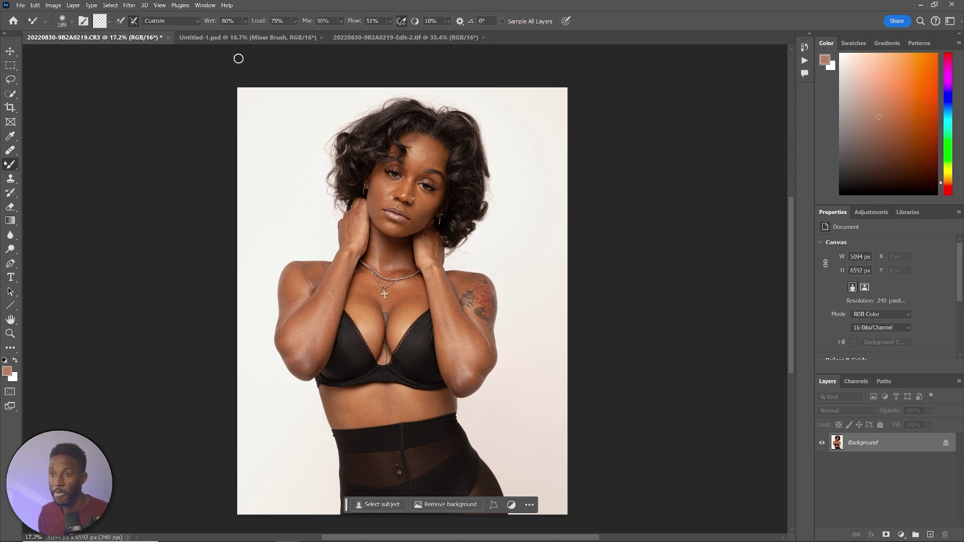
# - Examine the retouched skin on the forehead, cheeks and nose in the Mixer Brush version, Untitled-1.psd
pyautogui.click(248, 37)
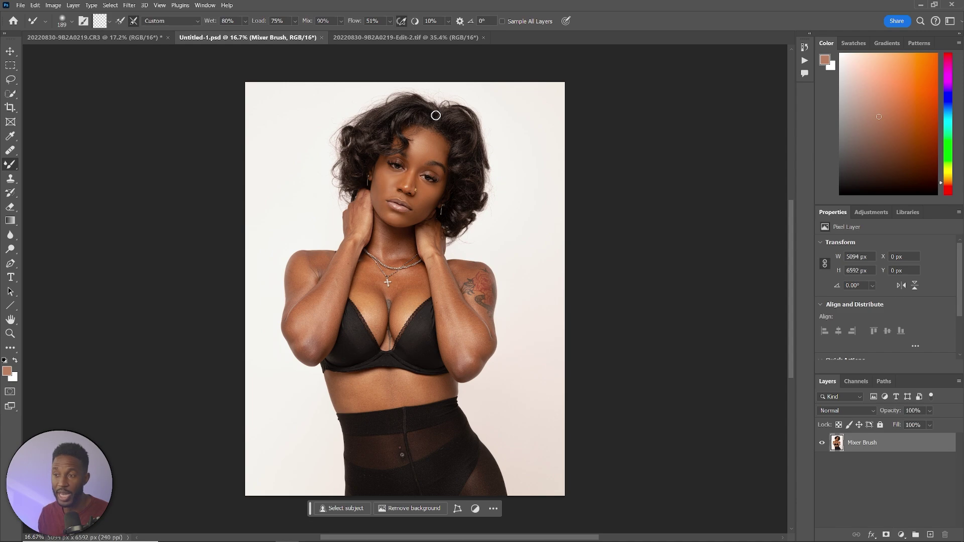
pyautogui.scroll(15, 435, 116)
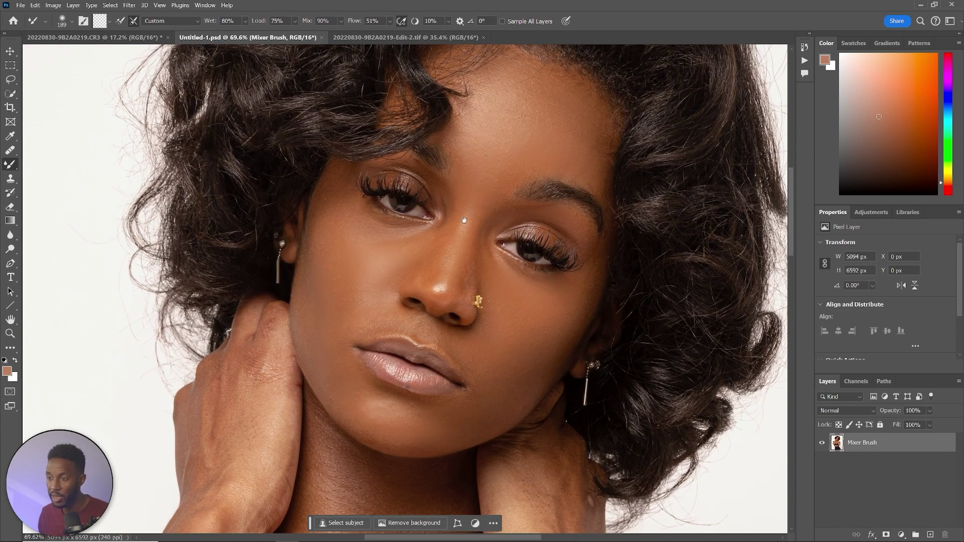
pyautogui.moveTo(464, 220); pyautogui.dragTo(432, 249)
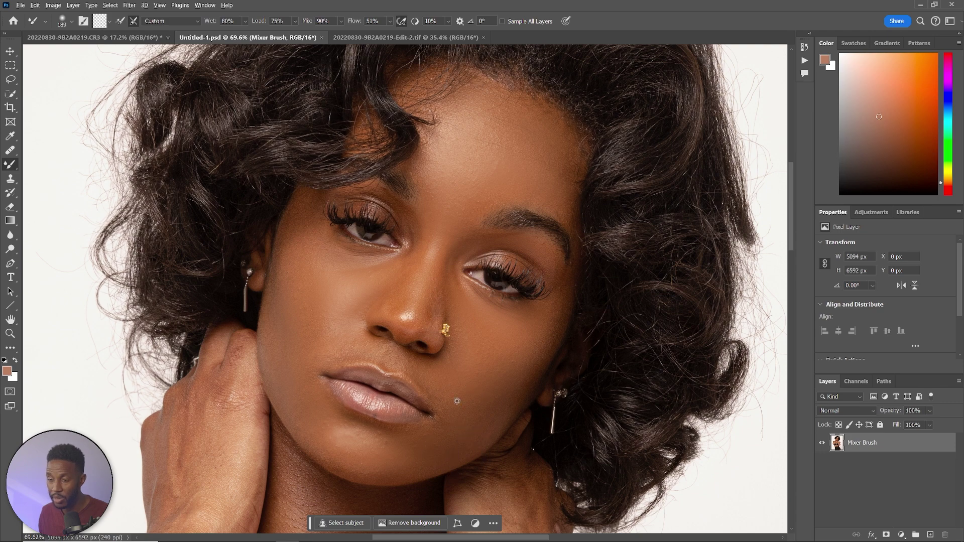
pyautogui.scroll(-5, 455, 400)
pyautogui.moveTo(447, 444)
pyautogui.mouseDown()
pyautogui.moveTo(452, 182)
pyautogui.moveTo(438, 390)
pyautogui.mouseUp()
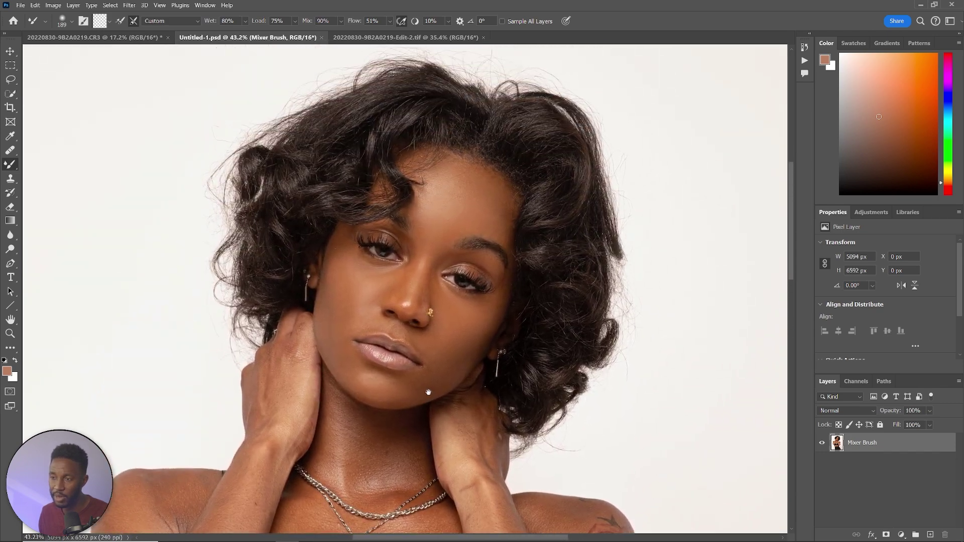
pyautogui.scroll(1, 420, 284)
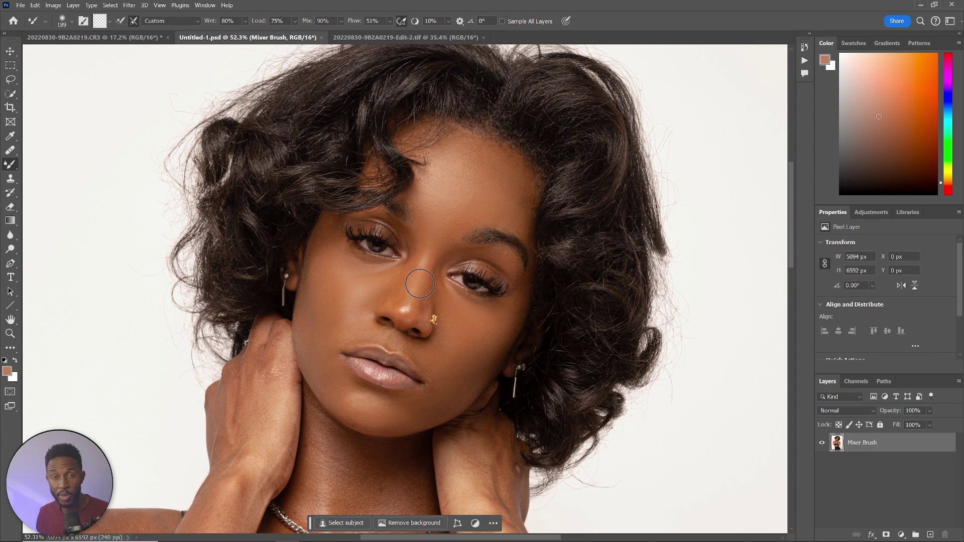
pyautogui.scroll(4, 420, 284)
pyautogui.scroll(-2, 526, 215)
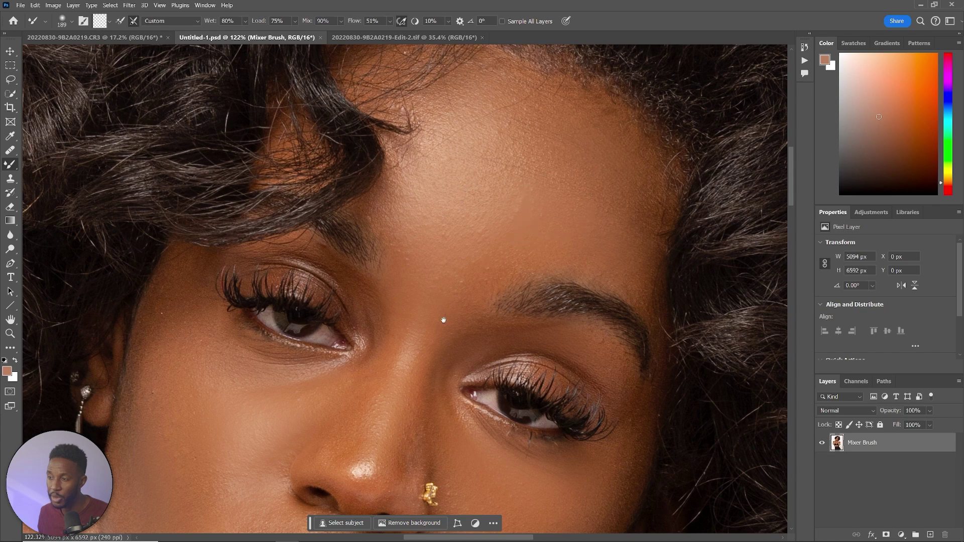
pyautogui.moveTo(444, 320); pyautogui.dragTo(616, 42)
pyautogui.moveTo(410, 208); pyautogui.dragTo(395, 309)
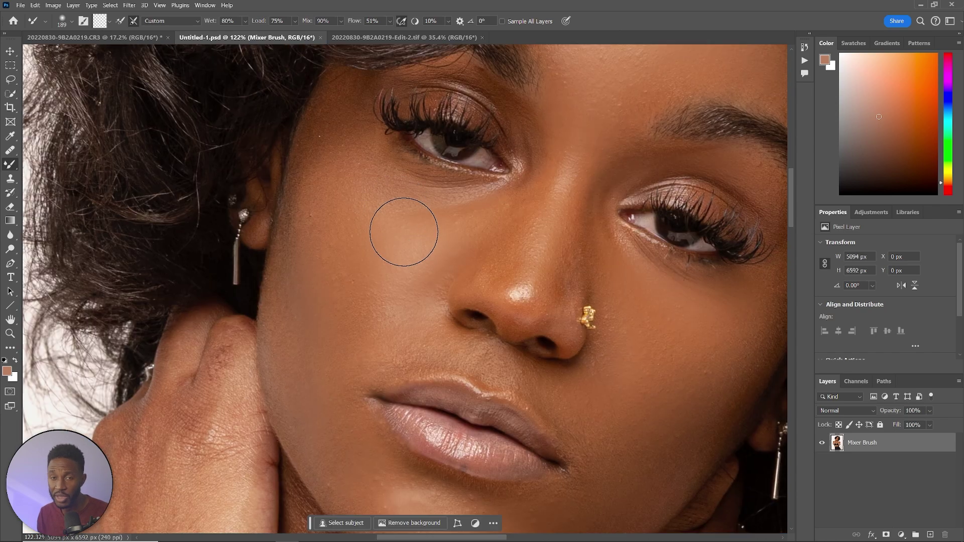
pyautogui.scroll(-4, 567, 229)
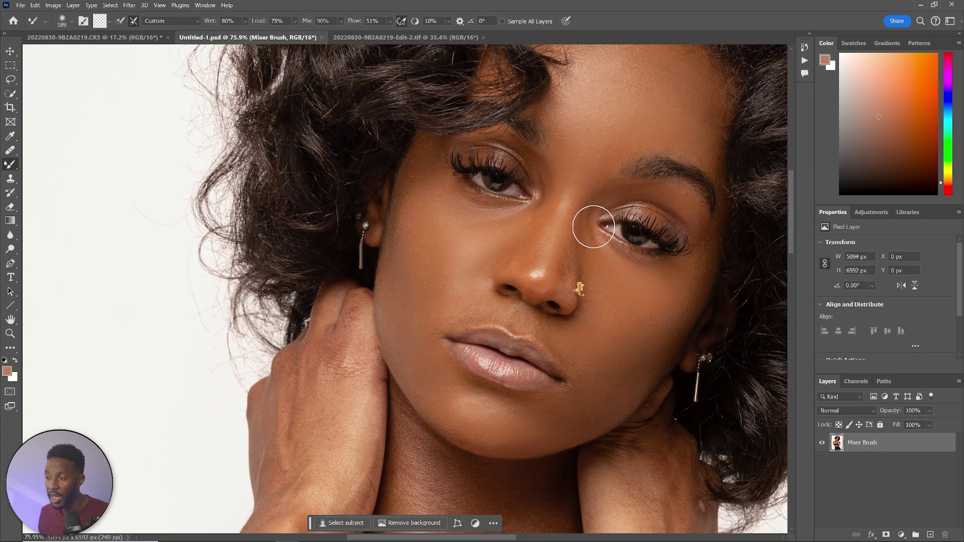
pyautogui.moveTo(590, 228)
pyautogui.mouseDown()
pyautogui.moveTo(521, 271)
pyautogui.moveTo(506, 270)
pyautogui.mouseUp()
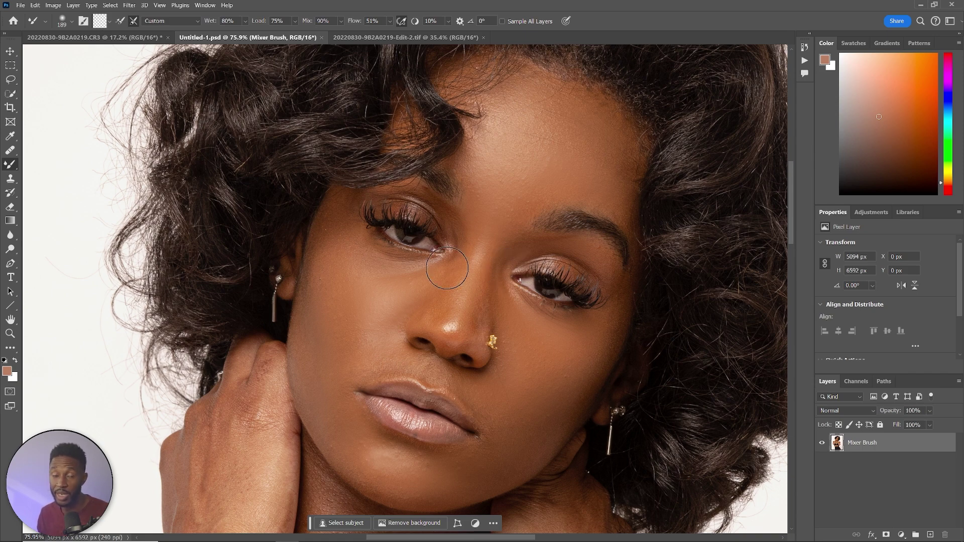
# - Examine the skin texture and tones on the face and full portrait in 20220830-9B2A0219-Edit-2.tif
pyautogui.click(419, 38)
pyautogui.moveTo(432, 133); pyautogui.dragTo(478, 215)
pyautogui.scroll(-3, 473, 213)
pyautogui.scroll(2, 467, 235)
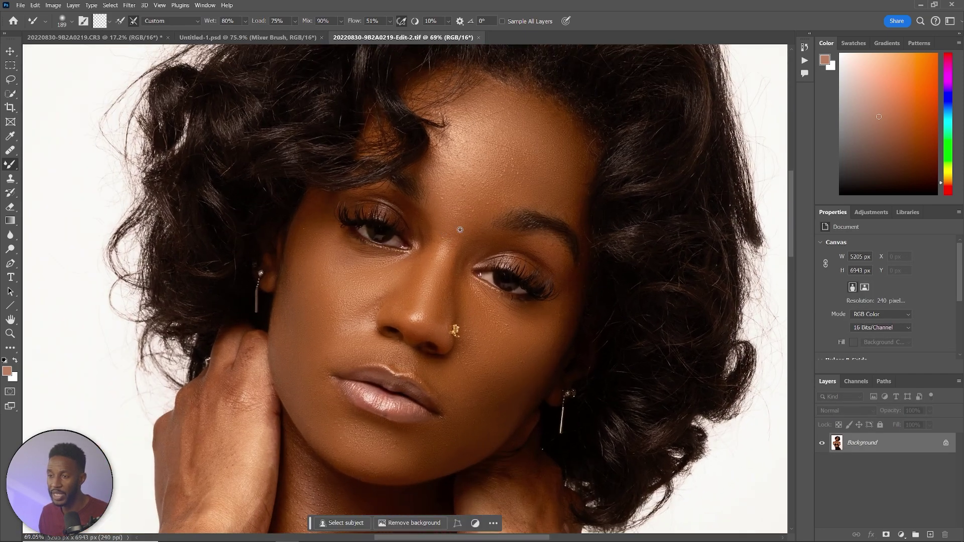
pyautogui.scroll(2, 383, 333)
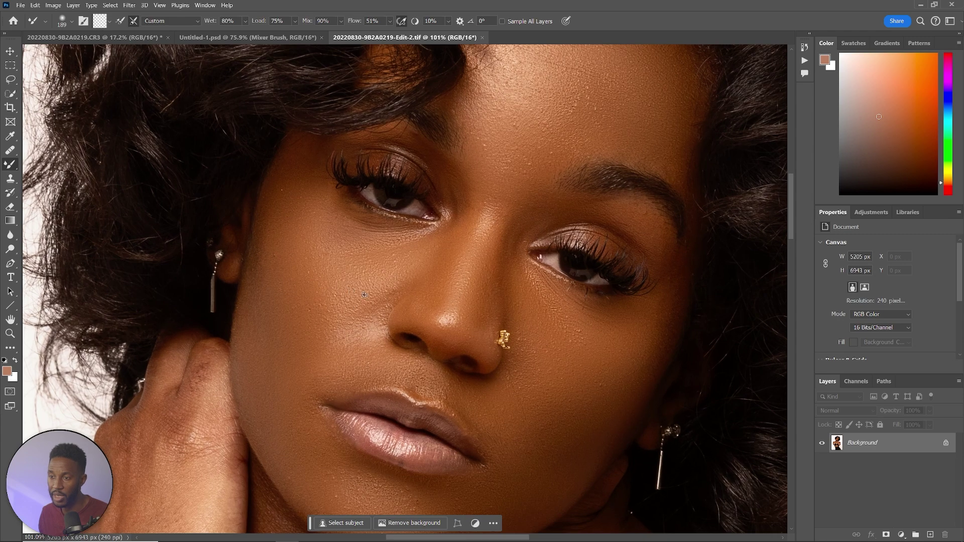
pyautogui.moveTo(354, 324); pyautogui.dragTo(340, 214)
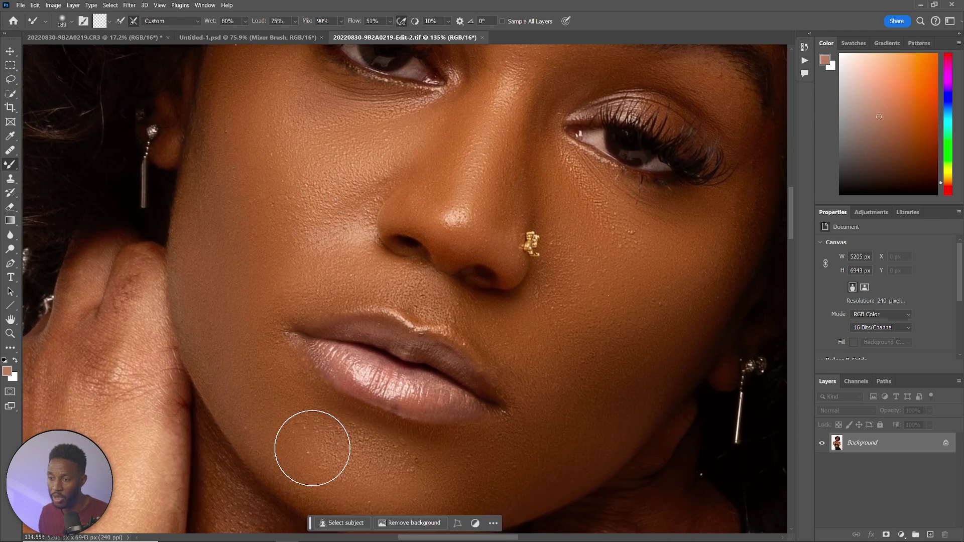
pyautogui.moveTo(572, 323); pyautogui.dragTo(390, 400)
pyautogui.moveTo(305, 188); pyautogui.dragTo(276, 427)
pyautogui.scroll(-8, 376, 246)
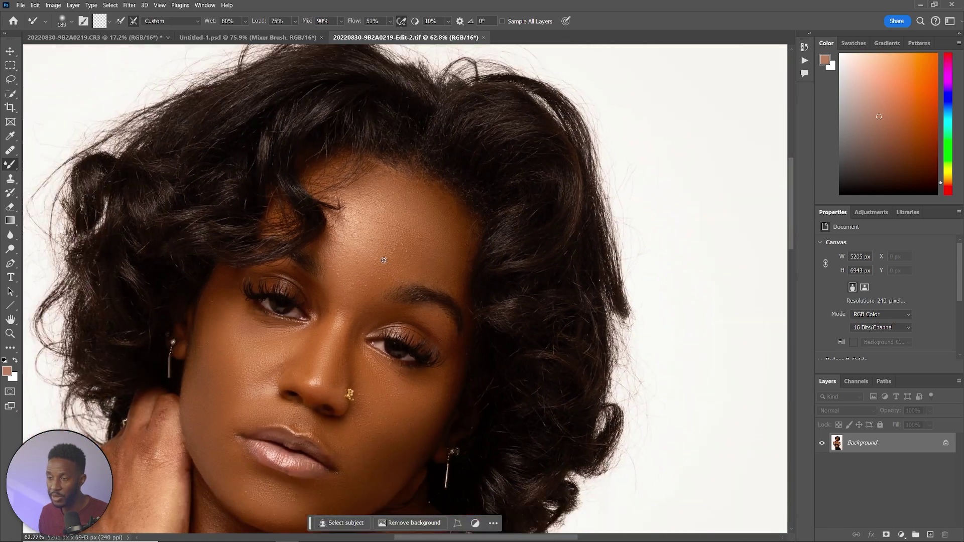
pyautogui.moveTo(365, 294); pyautogui.dragTo(506, 225)
pyautogui.scroll(4, 426, 262)
pyautogui.scroll(-5, 427, 262)
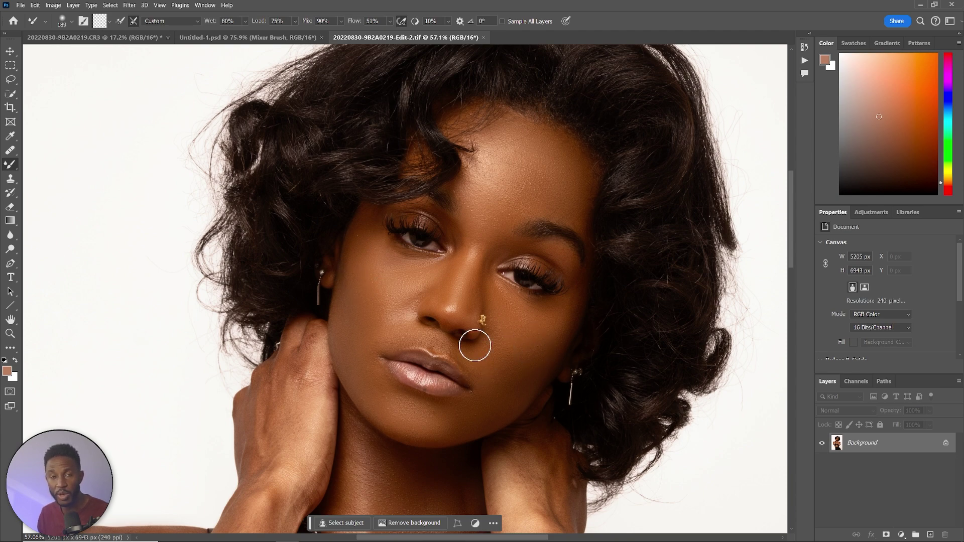
pyautogui.scroll(-5, 474, 345)
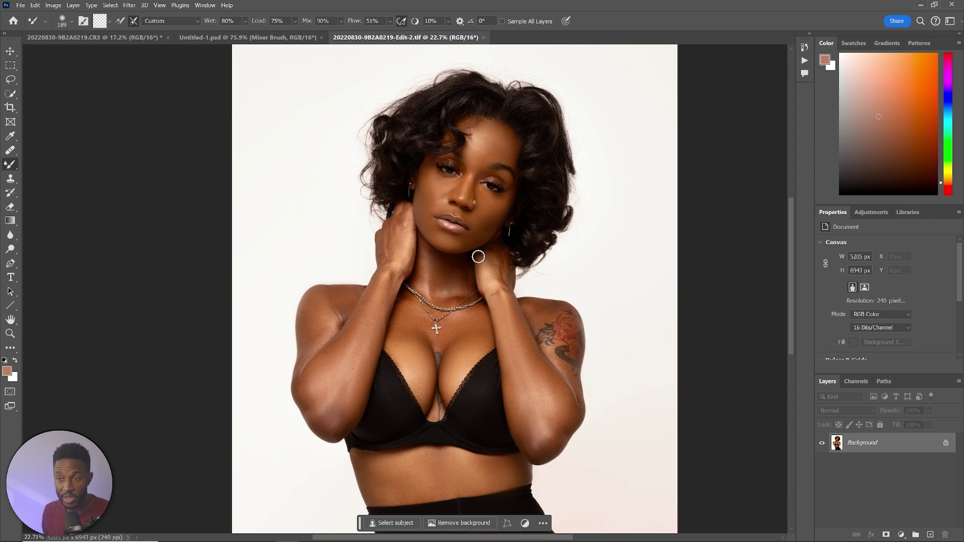
# - Switch back to the 20220830-9B2A0219.CR3 portrait and display the Actions panel
pyautogui.click(110, 37)
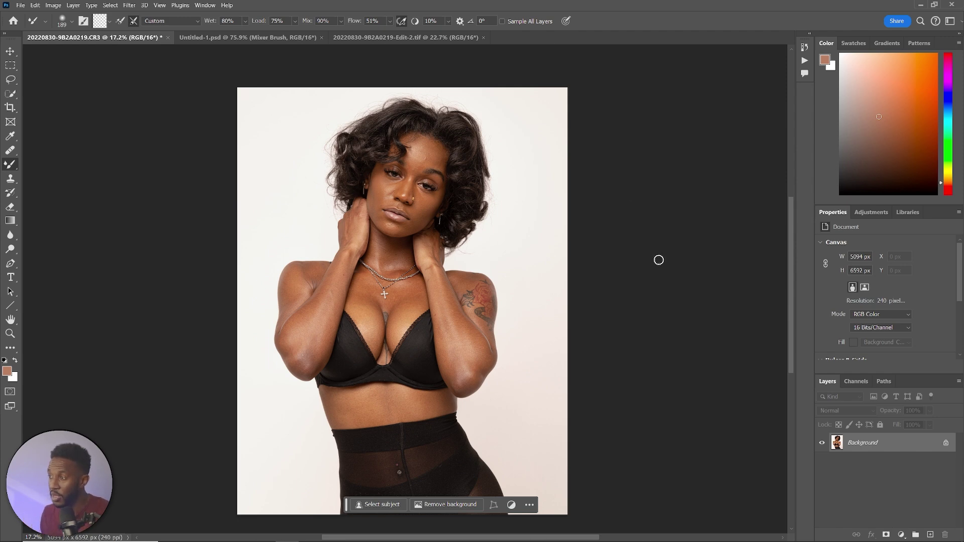
pyautogui.click(206, 8)
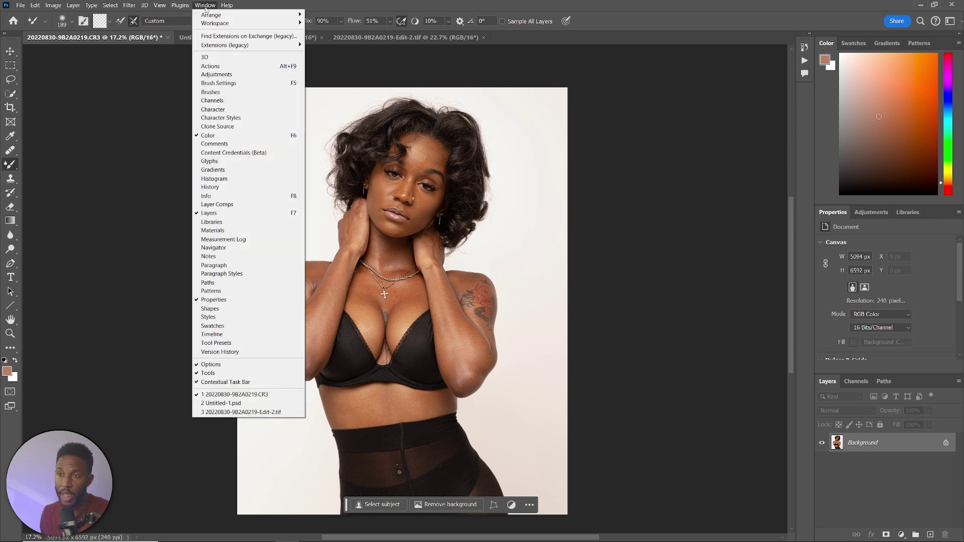
pyautogui.click(248, 68)
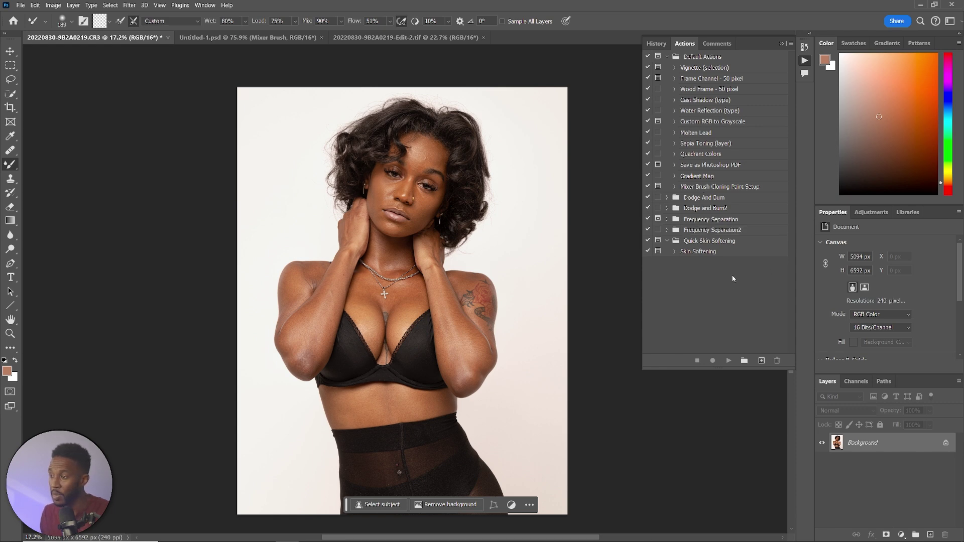
# - Create a new action named FS Tutorial in the Default Actions set and start recording it
pyautogui.click(761, 361)
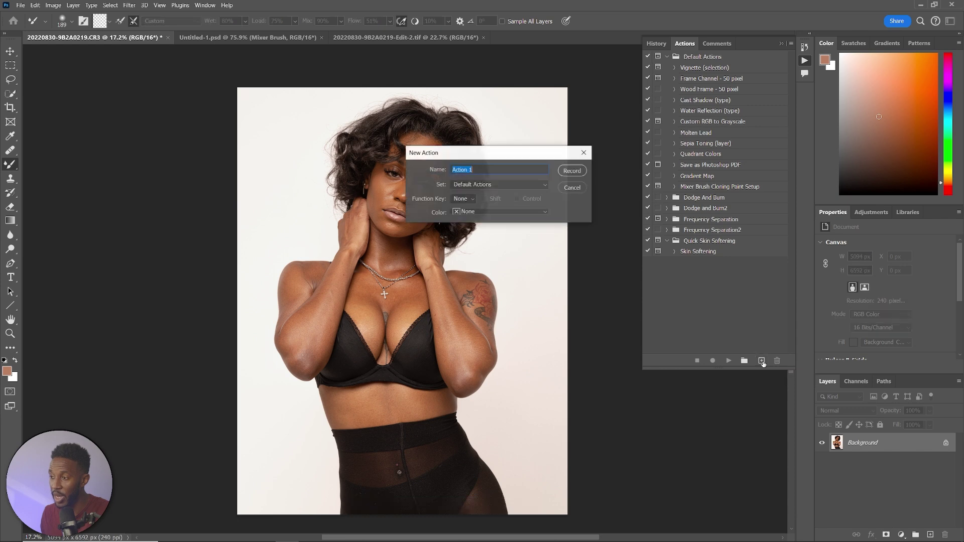
pyautogui.write('FS Tutorial')
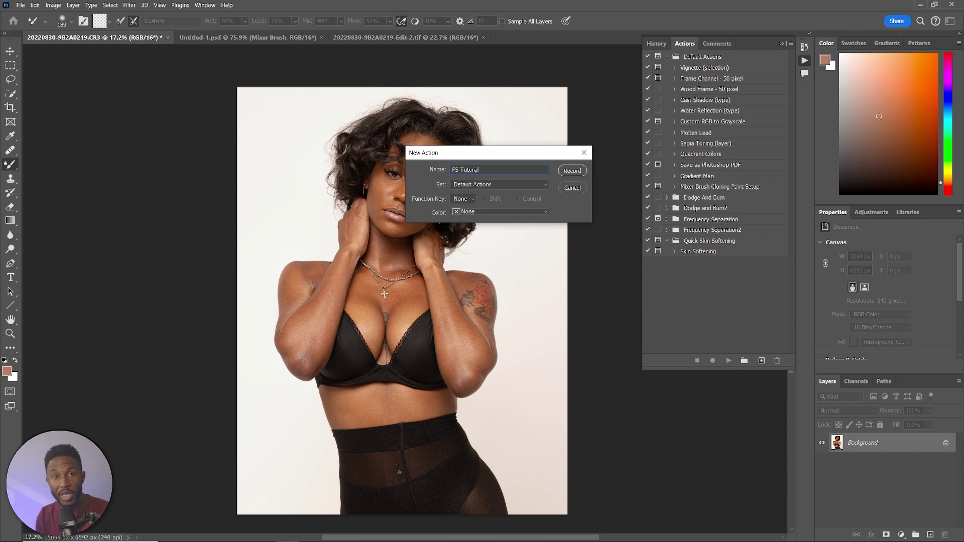
pyautogui.press('Return')
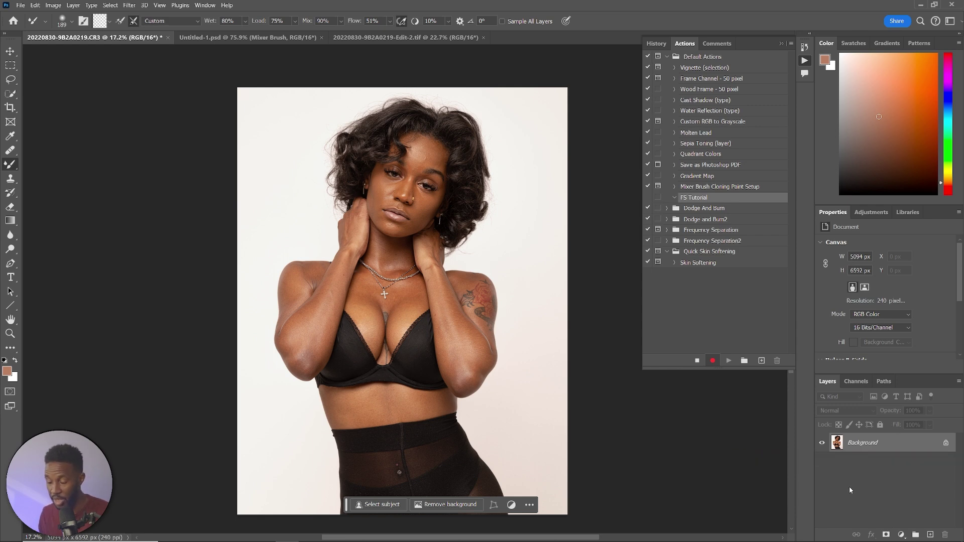
# - Duplicate the Background layer twice and rename the uppermost copy Textures
pyautogui.hotkey('ctrl', 'j')
pyautogui.hotkey('ctrl', 'j')
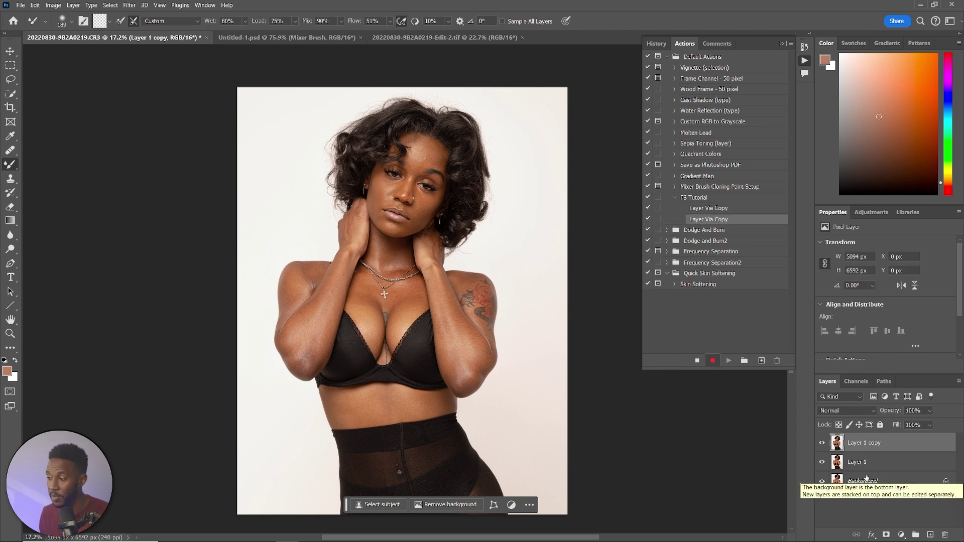
pyautogui.doubleClick(863, 443)
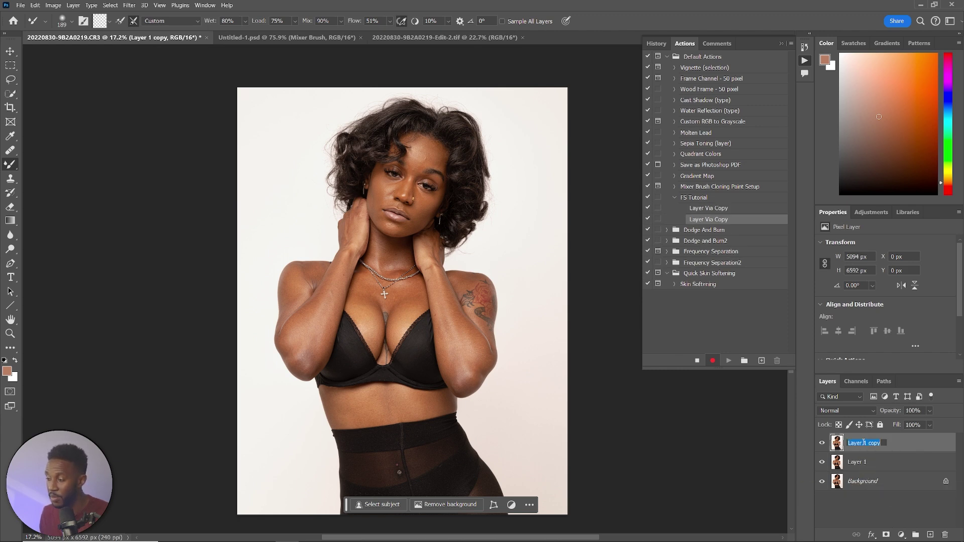
pyautogui.write('Textures')
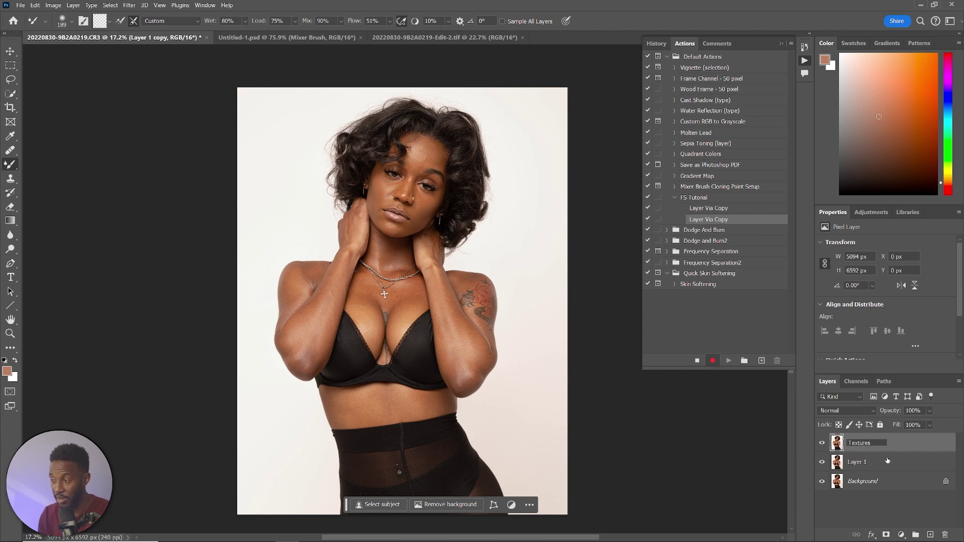
pyautogui.press('Return')
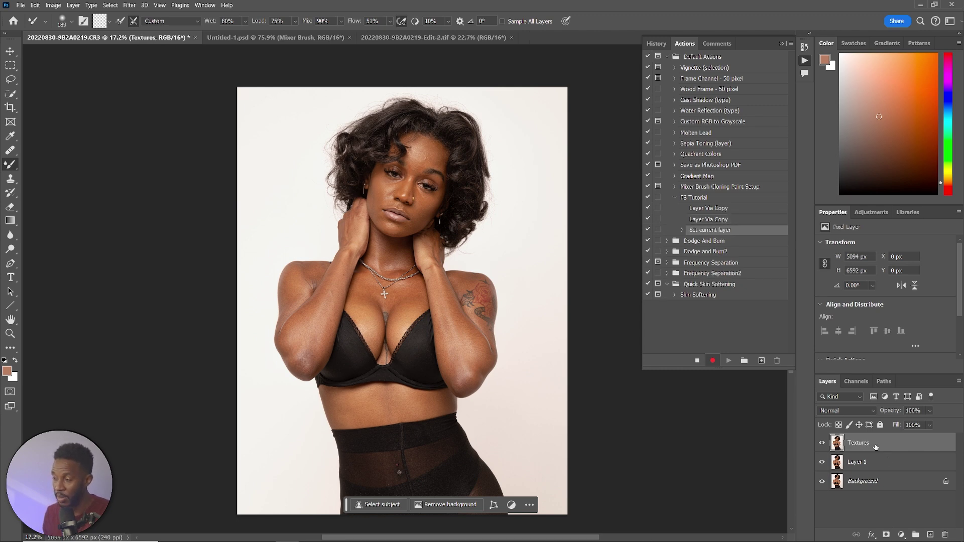
# - Rename the middle layer, Layer 1, as Colors
pyautogui.doubleClick(864, 462)
pyautogui.write('Colors')
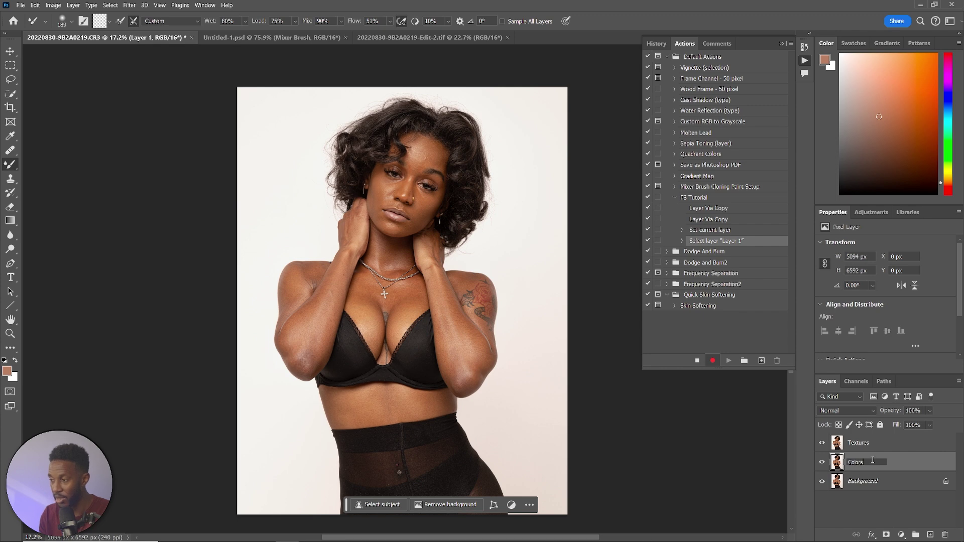
pyautogui.press('Return')
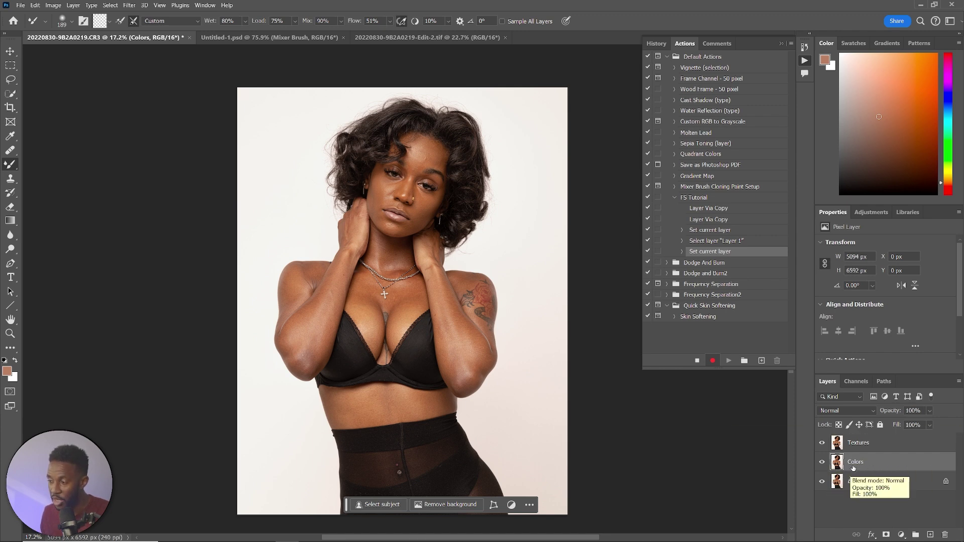
# - Start the Dust & Scratches noise filter on the Colors layer and centre its preview on the model's eye
pyautogui.click(129, 7)
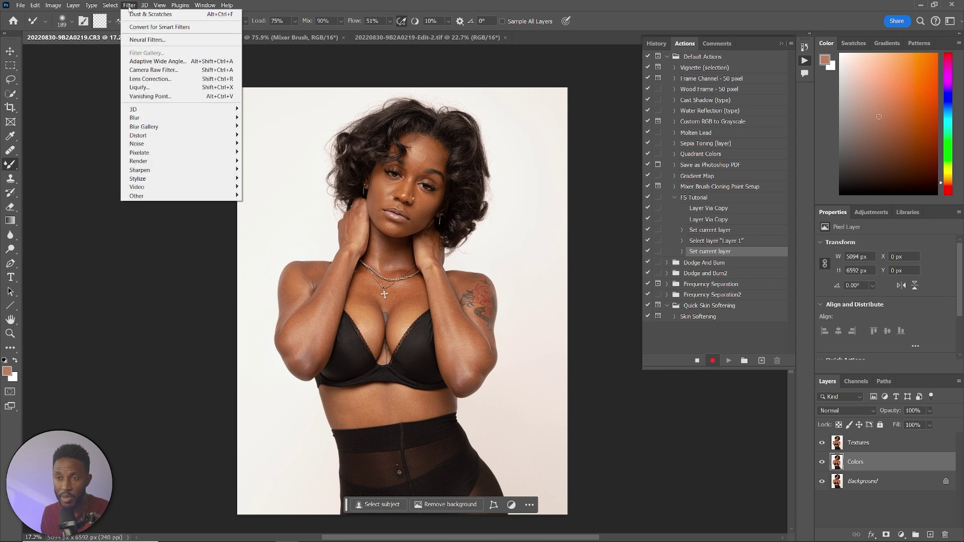
pyautogui.moveTo(180, 144)
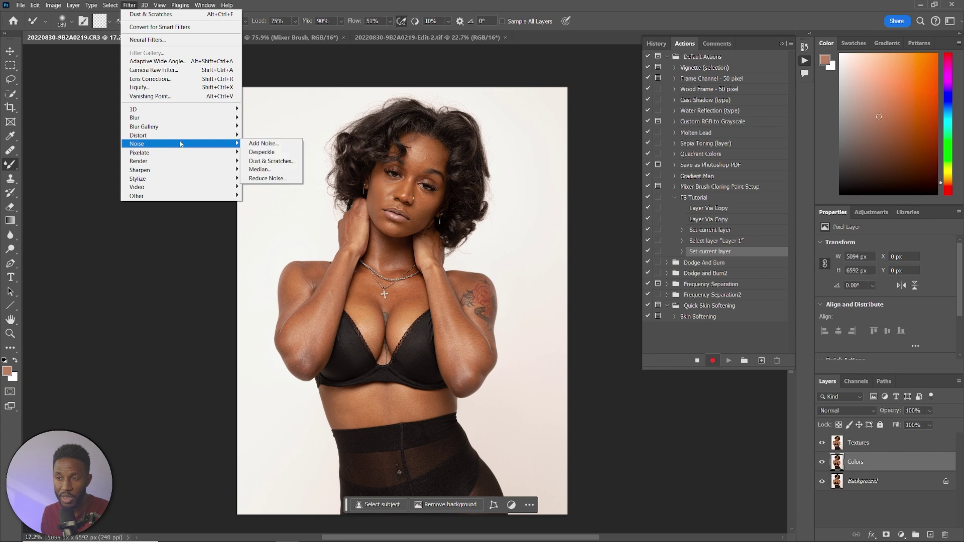
pyautogui.click(273, 161)
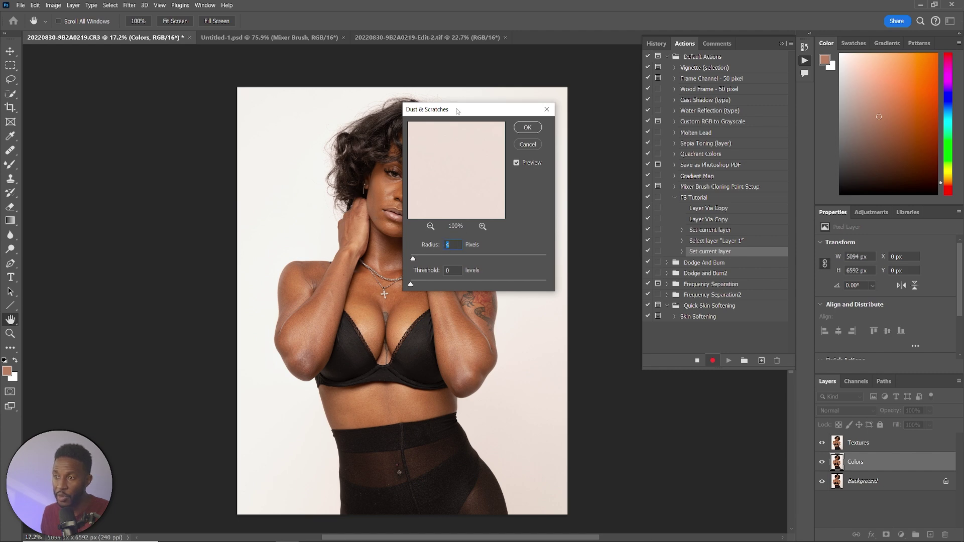
pyautogui.moveTo(458, 110); pyautogui.dragTo(550, 118)
pyautogui.click(396, 177)
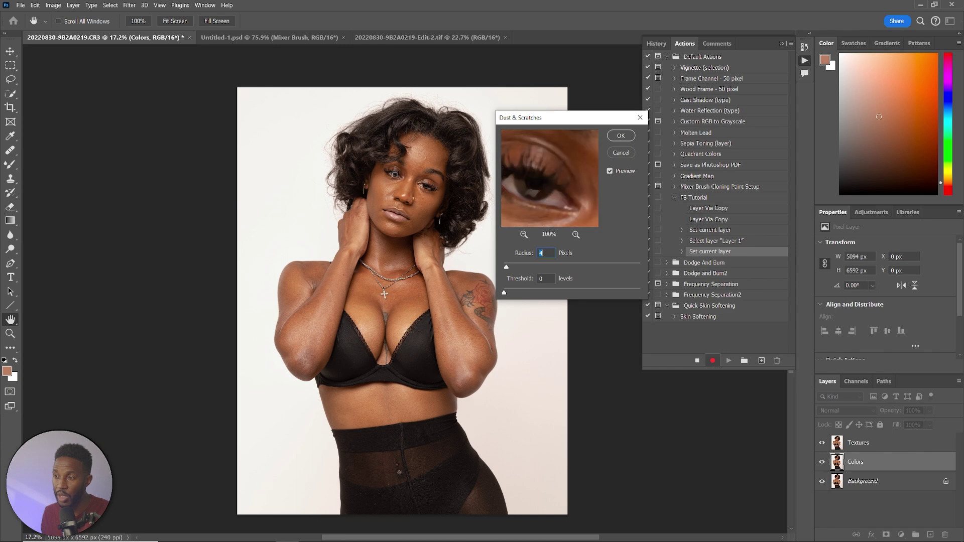
pyautogui.moveTo(564, 187); pyautogui.dragTo(553, 209)
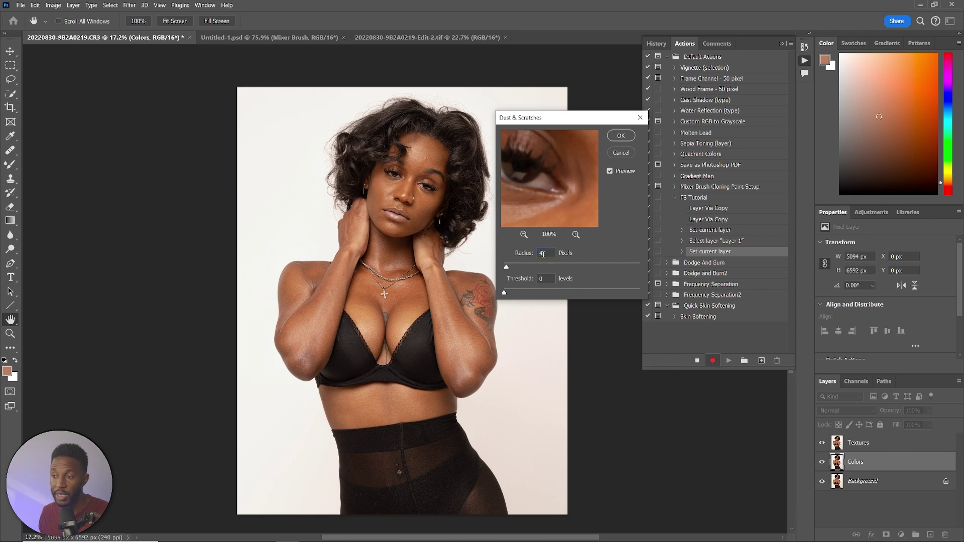
# - Compare Dust & Scratches radius values from 1 pixel upward, settle on 4 pixels, and apply the filter to the Colors layer
pyautogui.press('Down')
pyautogui.press('Down')
pyautogui.press('Down')
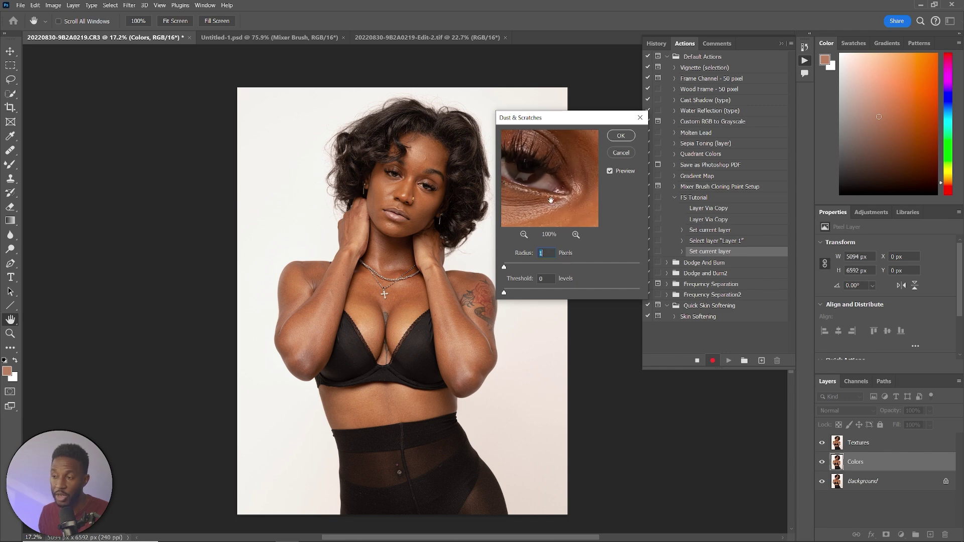
pyautogui.write('2')
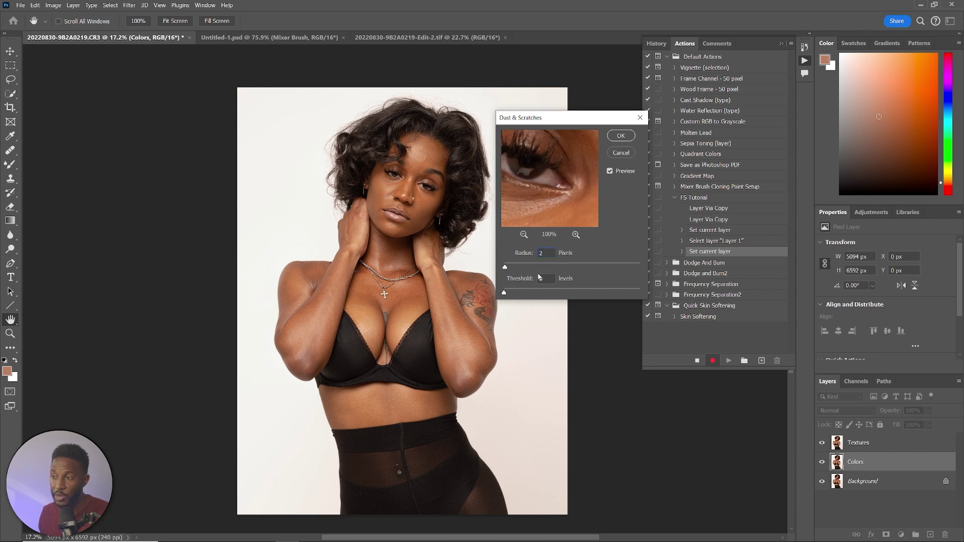
pyautogui.moveTo(550, 255); pyautogui.dragTo(536, 260)
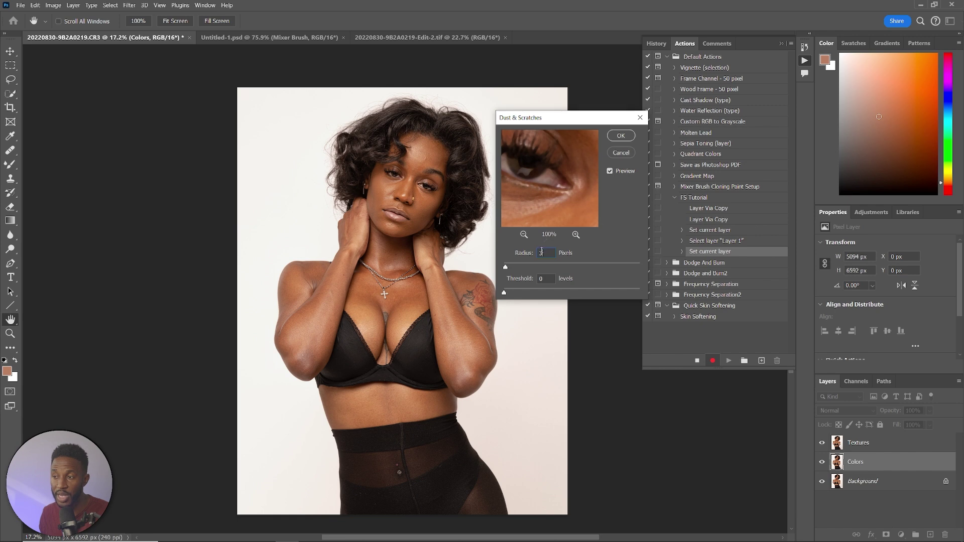
pyautogui.press('Up')
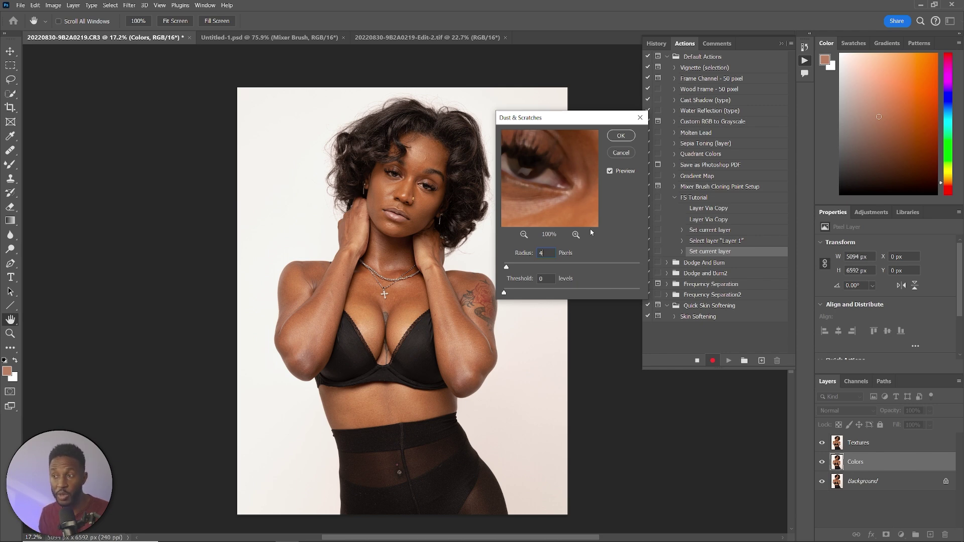
pyautogui.moveTo(567, 191); pyautogui.dragTo(587, 196)
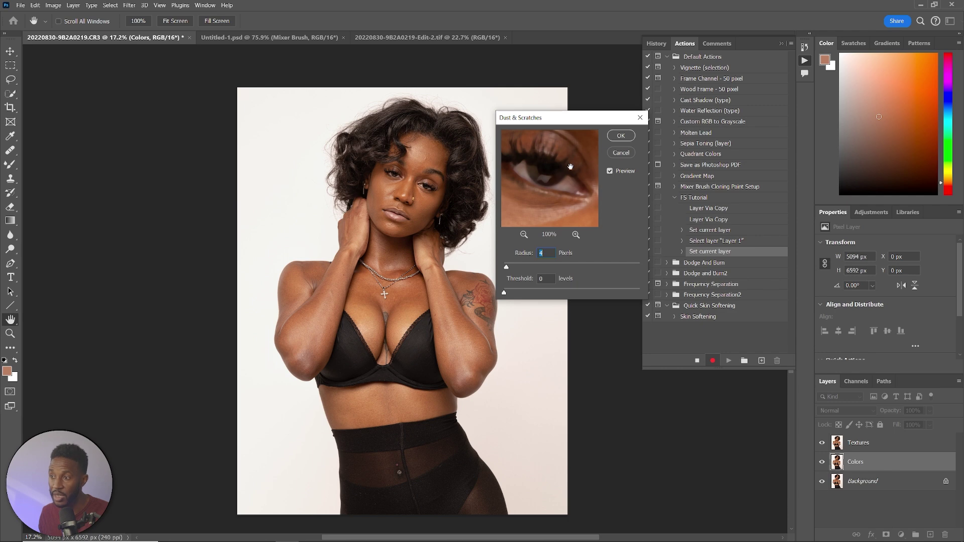
pyautogui.moveTo(545, 217); pyautogui.dragTo(541, 212)
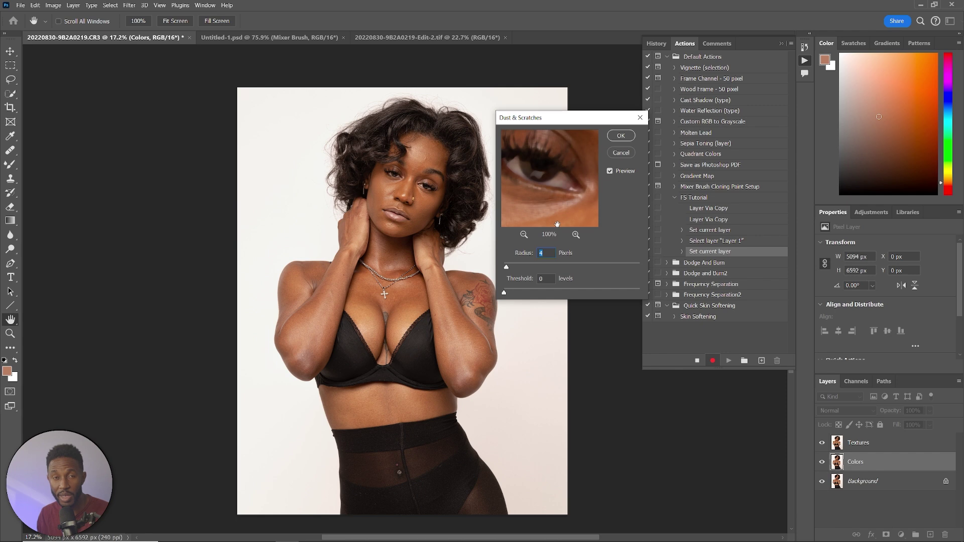
pyautogui.click(621, 136)
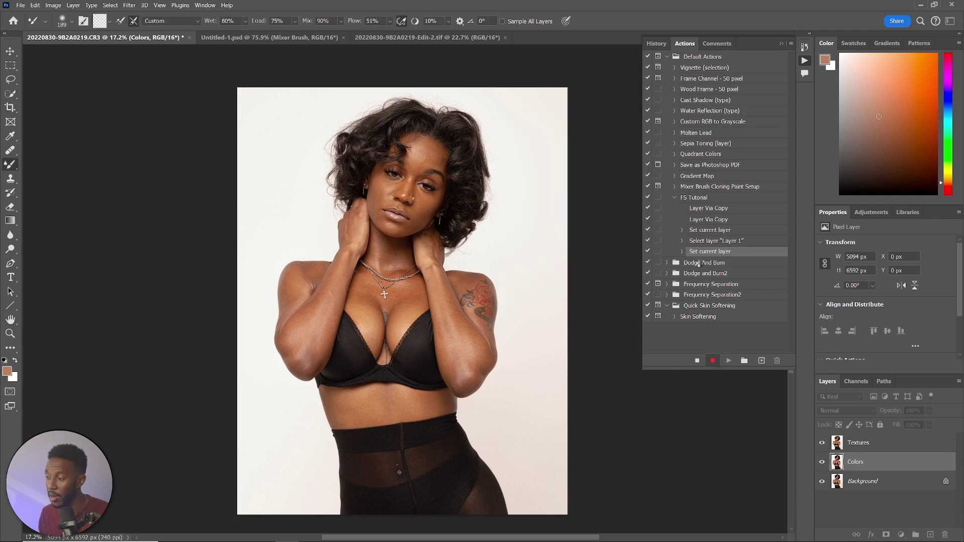
# - Run Apply Image on the Textures layer with Colors as the source layer, Subtract blending, scale 2 and offset 128
pyautogui.click(860, 445)
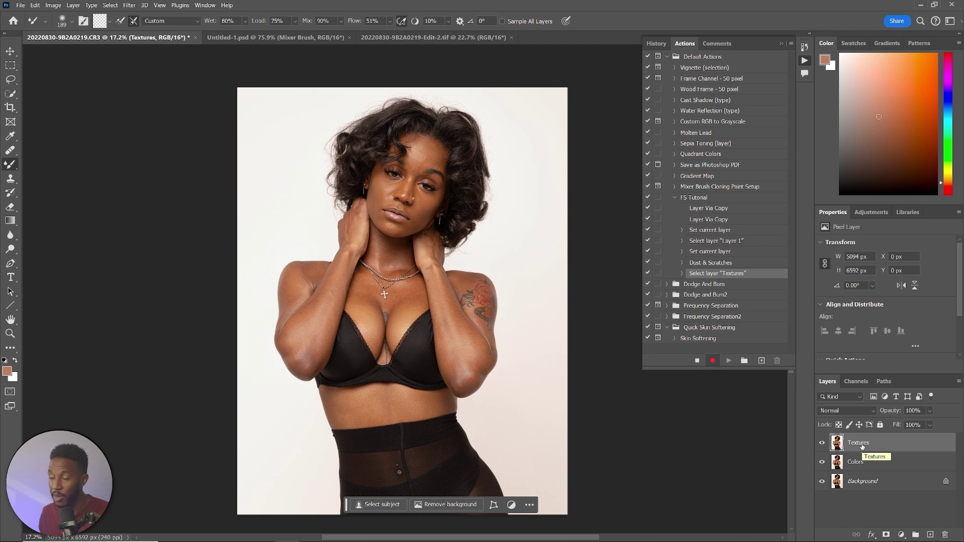
pyautogui.click(53, 6)
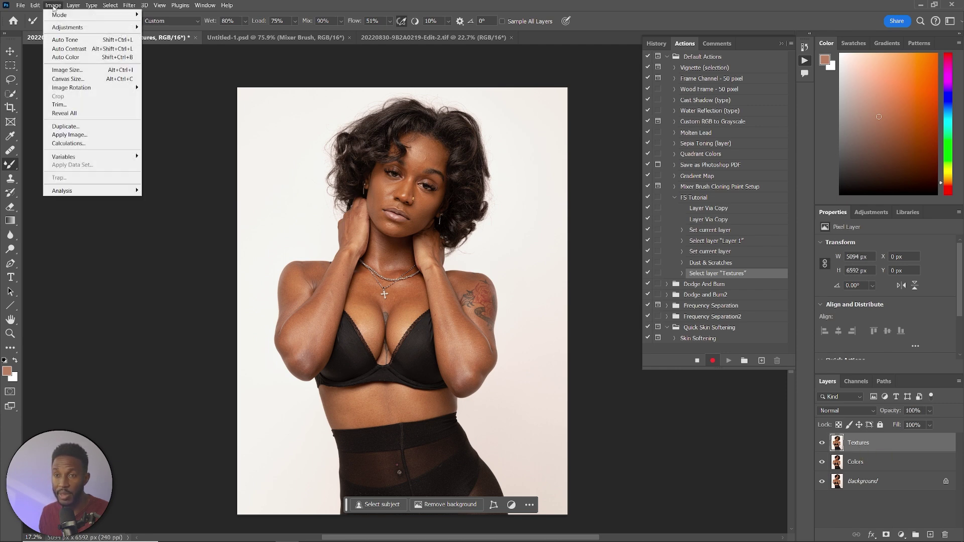
pyautogui.click(82, 135)
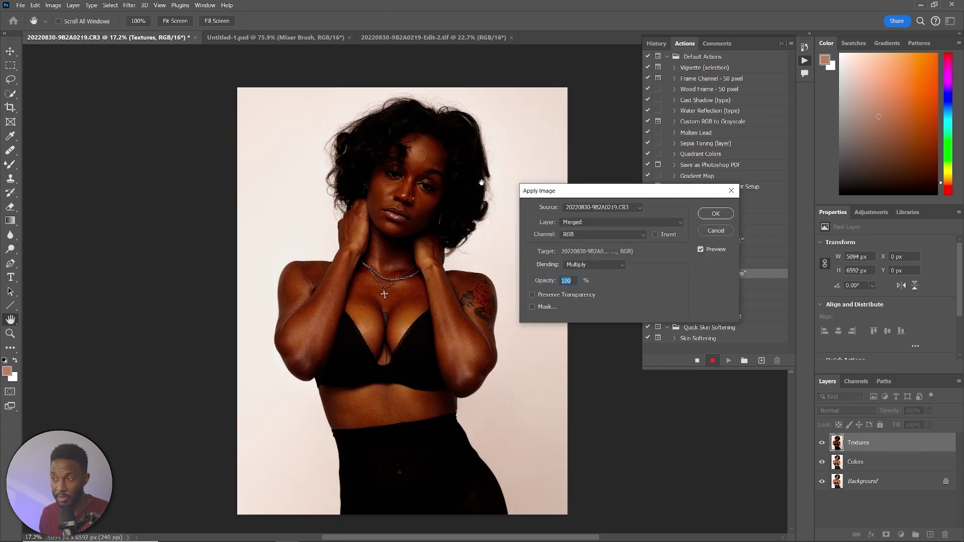
pyautogui.click(588, 222)
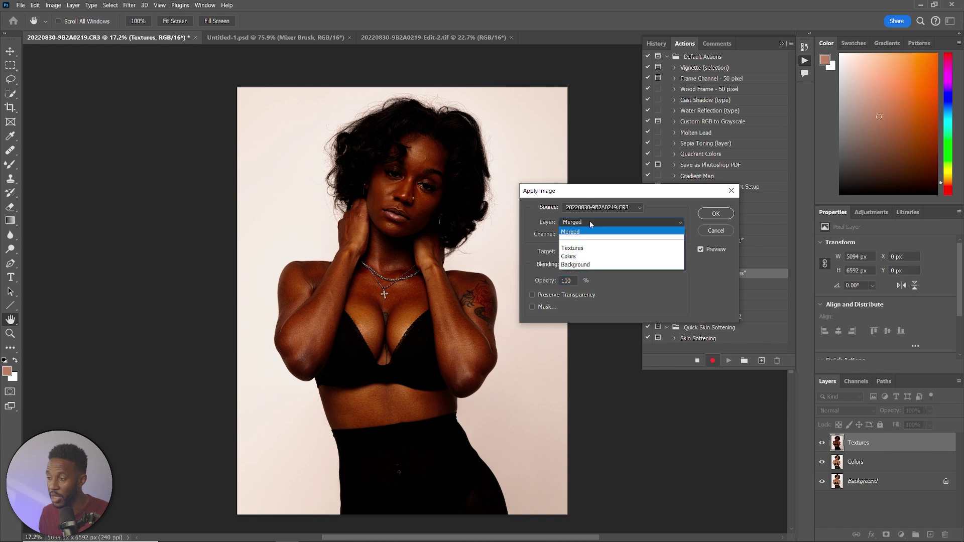
pyautogui.click(588, 255)
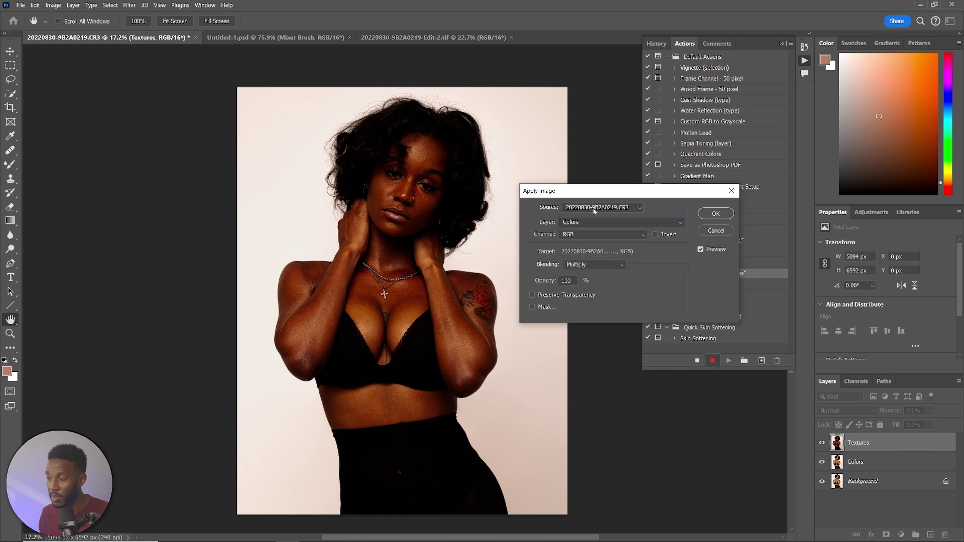
pyautogui.click(585, 265)
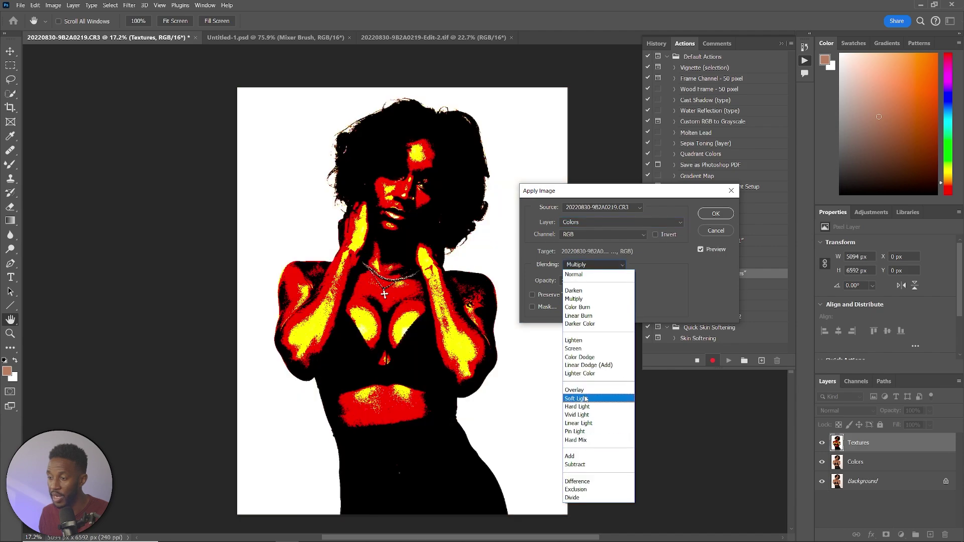
pyautogui.click(590, 464)
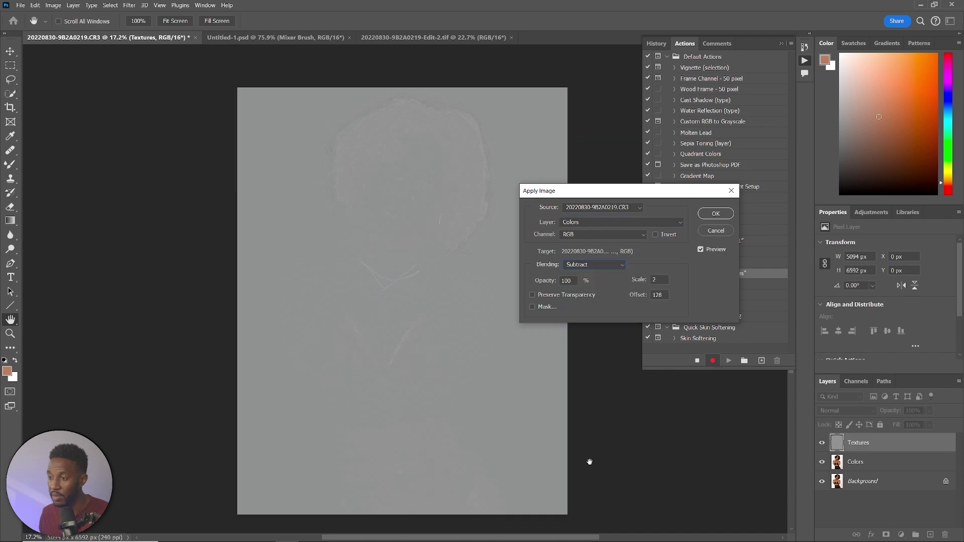
pyautogui.doubleClick(653, 279)
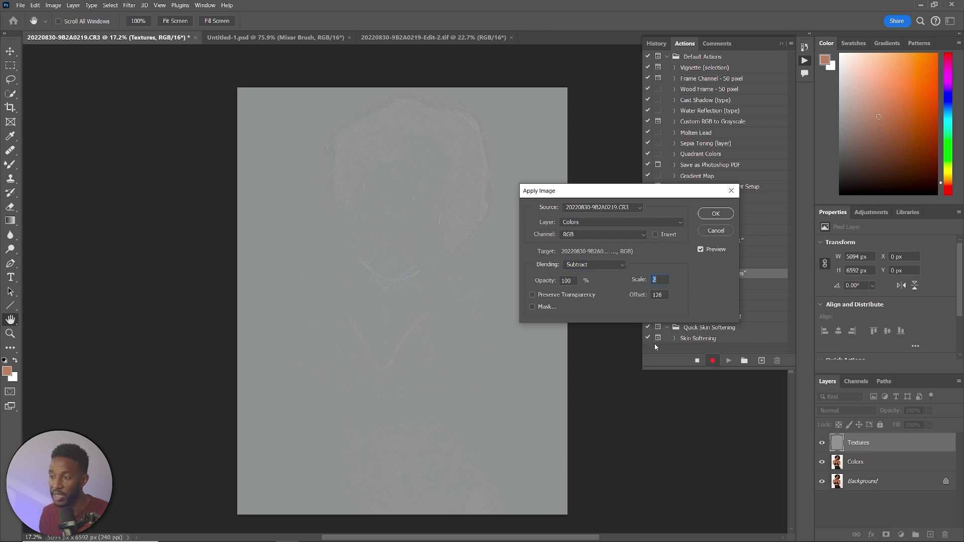
pyautogui.click(716, 213)
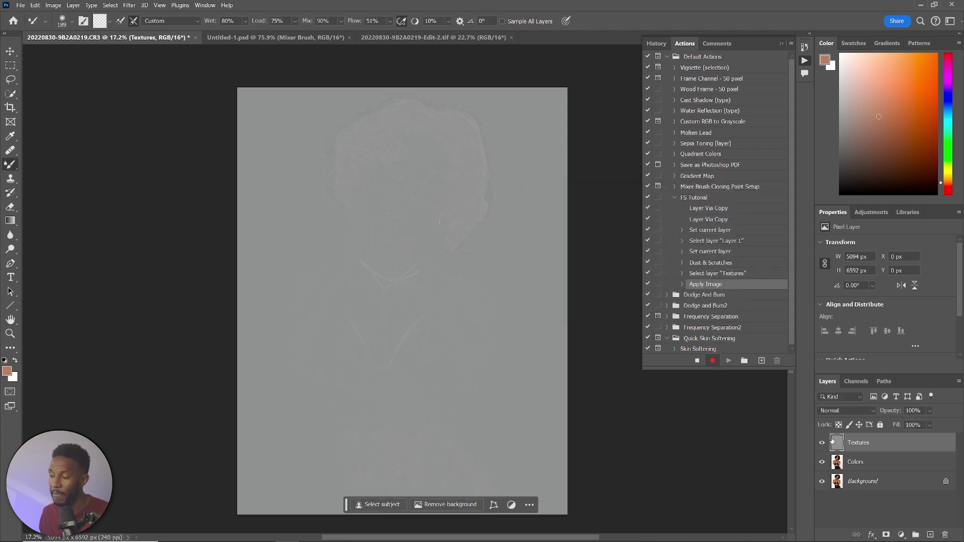
# - Change the Textures layer's blend mode to Linear Light and check the face up close
pyautogui.click(873, 413)
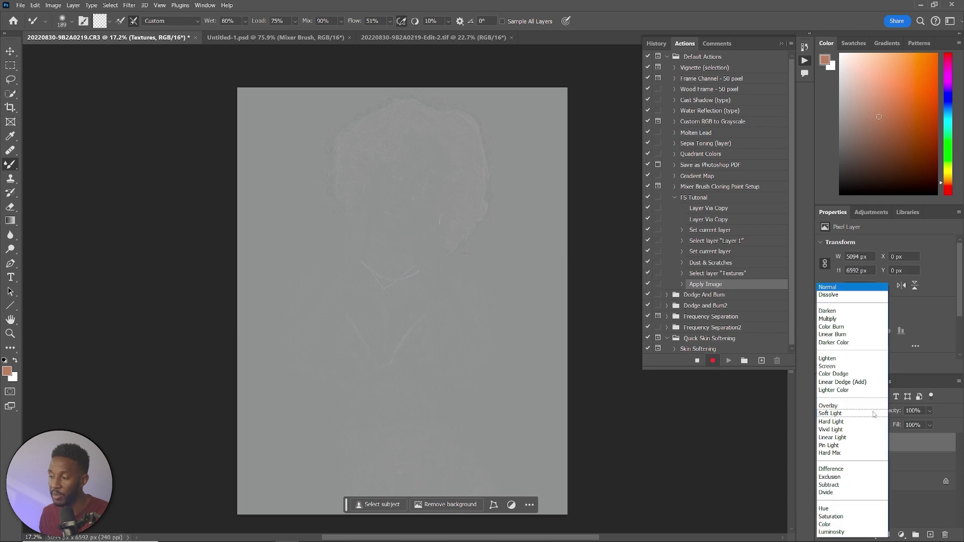
pyautogui.click(858, 443)
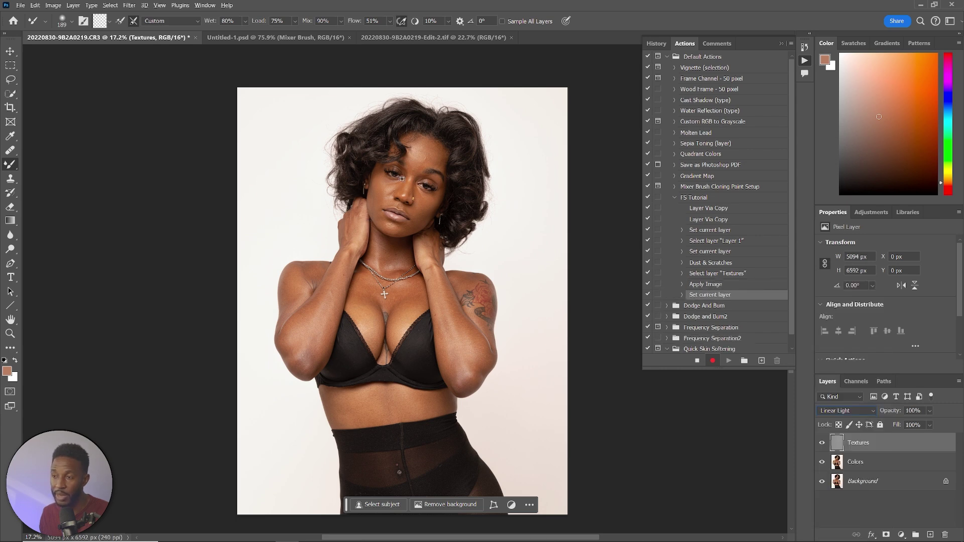
pyautogui.scroll(4, 402, 201)
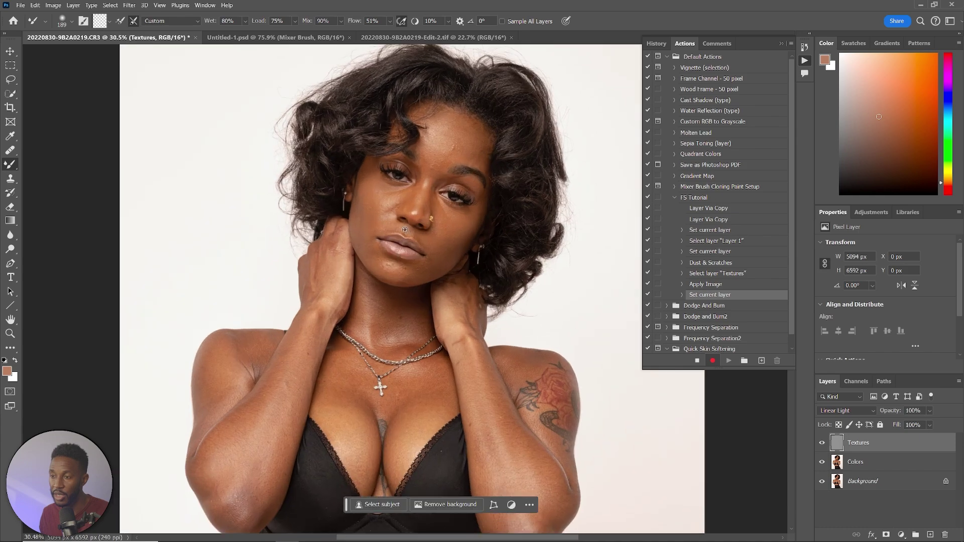
pyautogui.scroll(5, 404, 230)
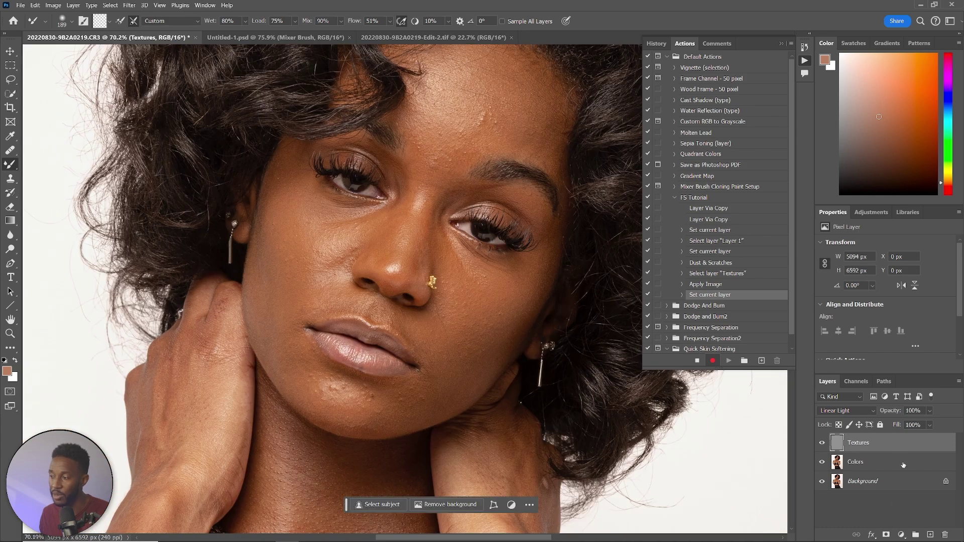
# - Group the Textures and Colors layers and name the group Frequency Seperation
pyautogui.keyDown('shift'); pyautogui.click(862, 465); pyautogui.keyUp('shift')
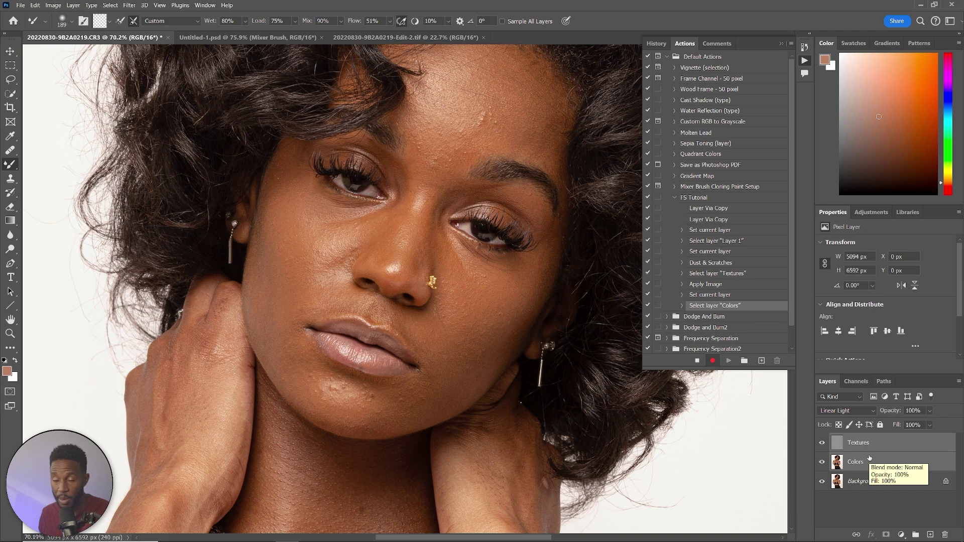
pyautogui.hotkey('ctrl', 'g')
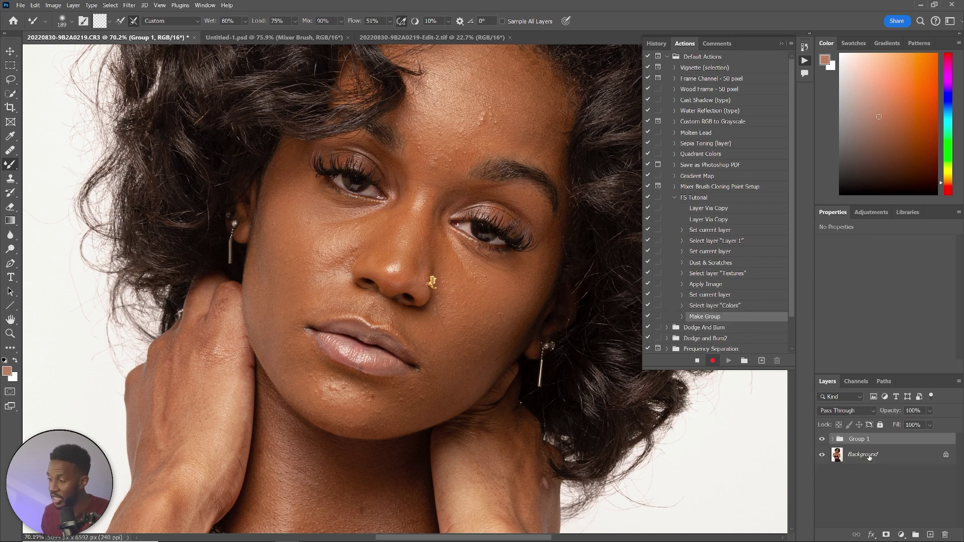
pyautogui.doubleClick(860, 438)
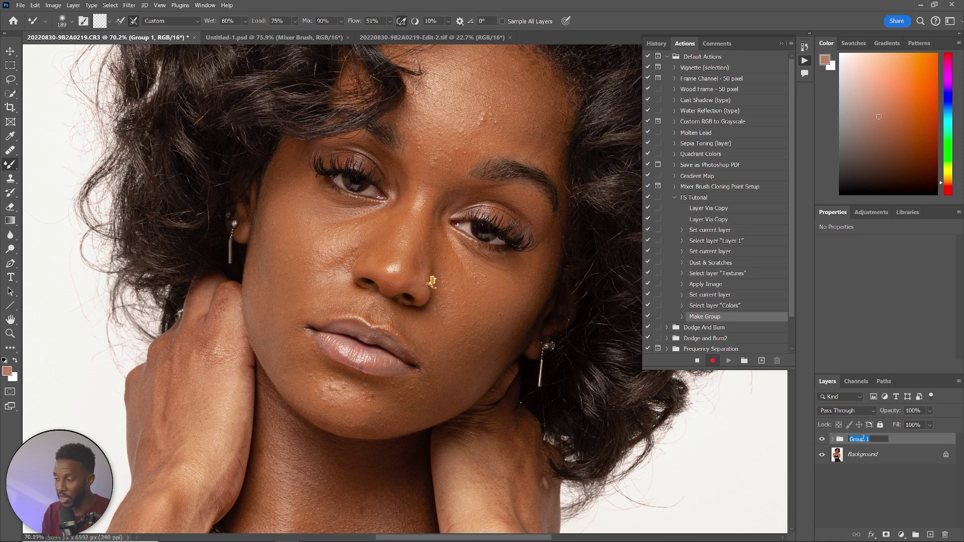
pyautogui.write('Fre')
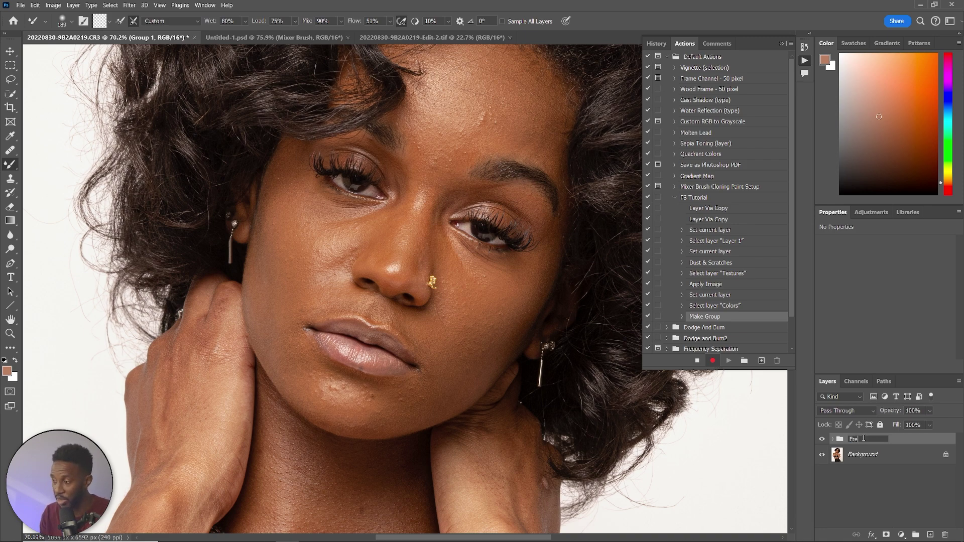
pyautogui.write('quency Seperation')
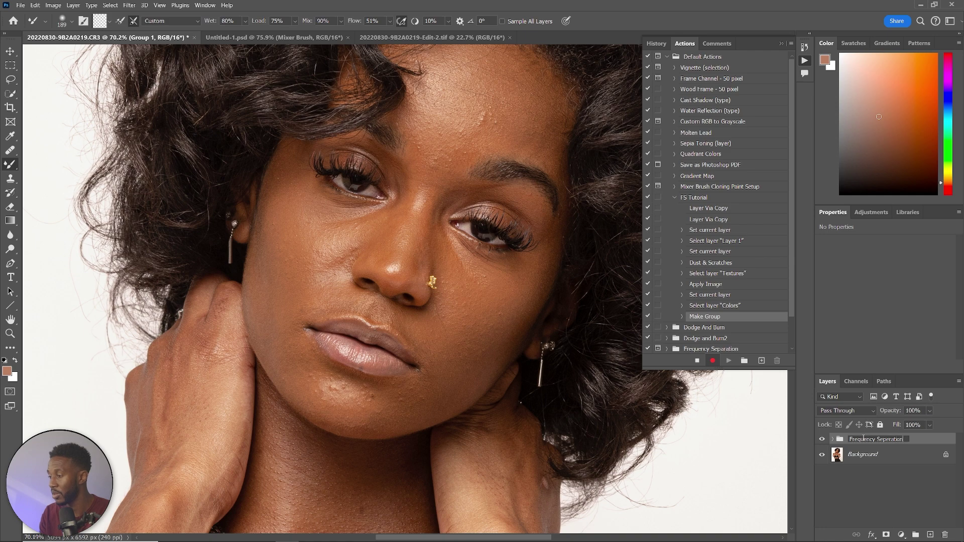
pyautogui.press('Return')
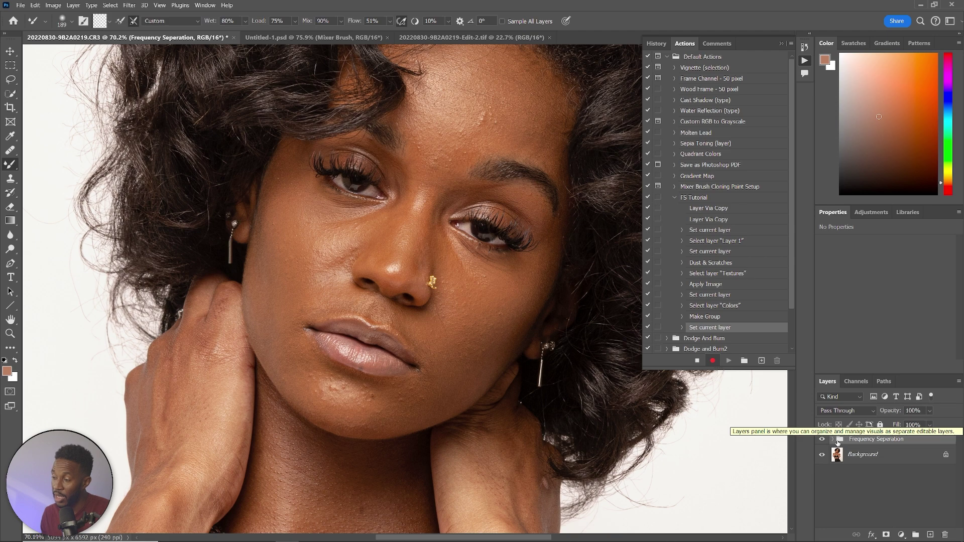
# - Select the Colors layer inside the Frequency Seperation group and record switching to the Brush Tool and on to the Mixer Brush Tool
pyautogui.click(832, 439)
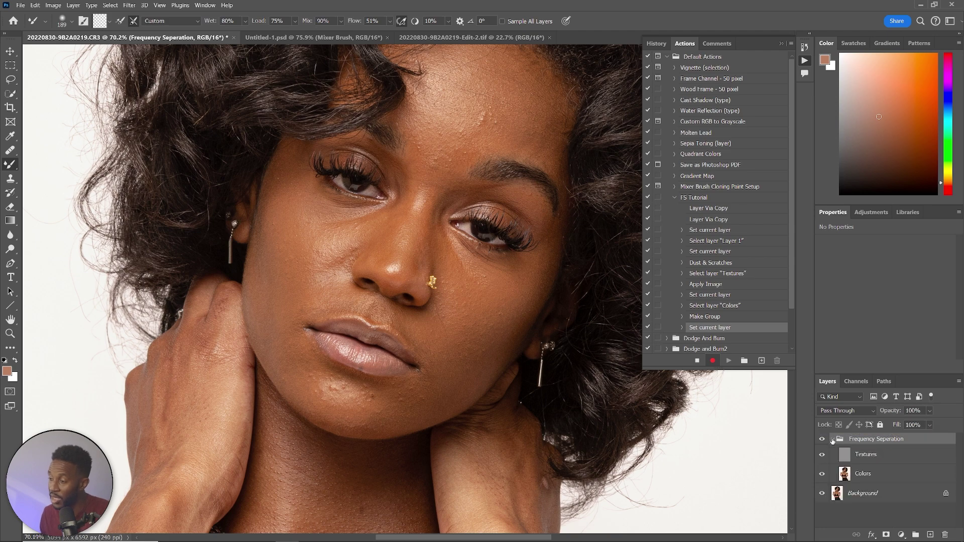
pyautogui.click(867, 474)
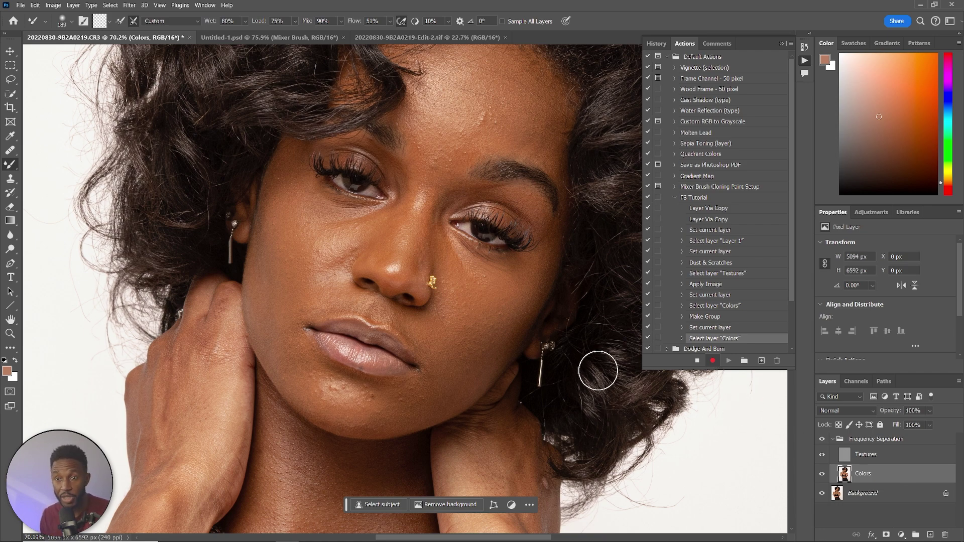
pyautogui.rightClick(7, 167)
pyautogui.click(59, 166)
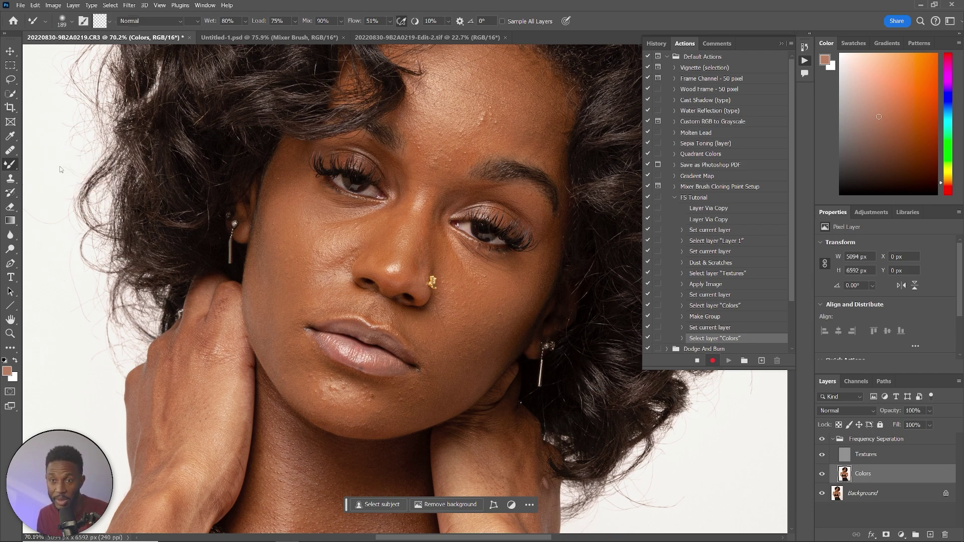
pyautogui.rightClick(11, 166)
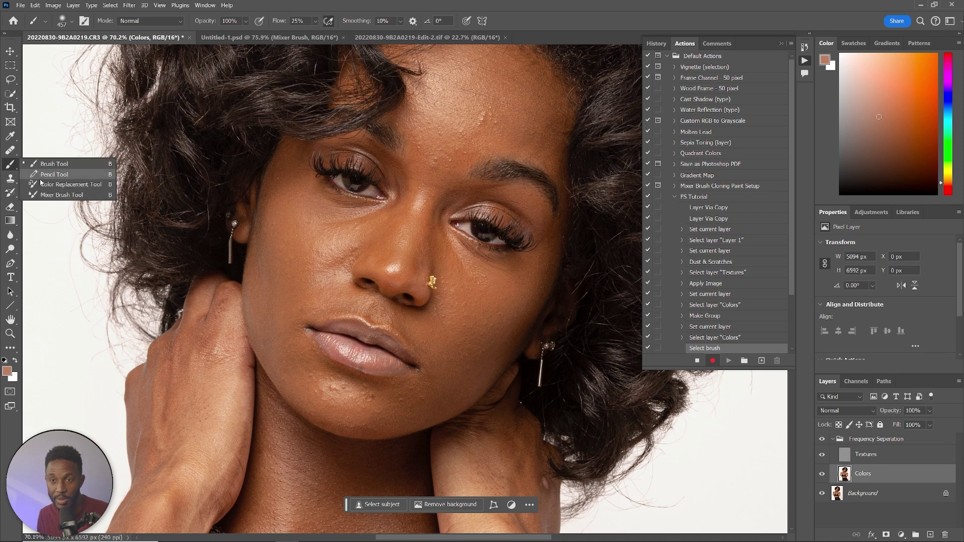
pyautogui.click(61, 195)
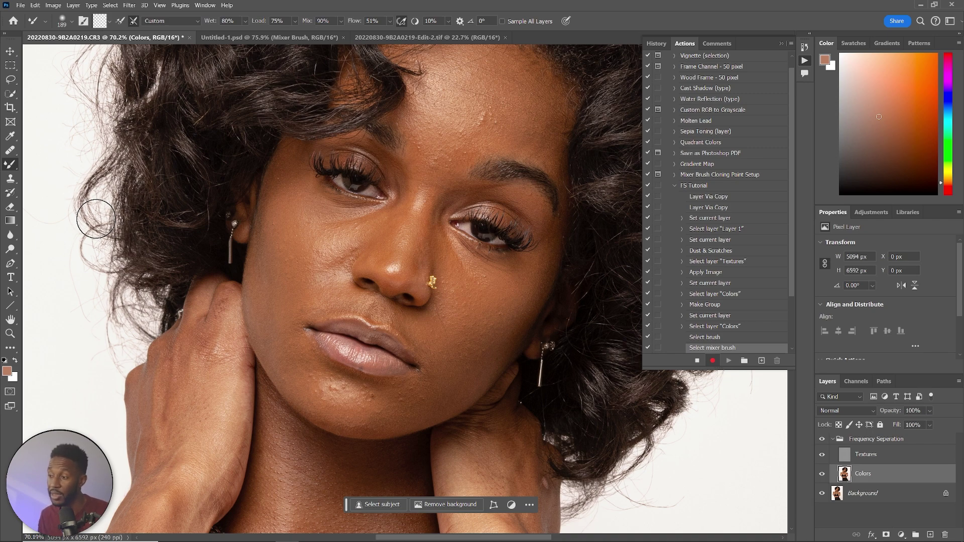
# - Stop recording the FS Tutorial action, collapse its recorded steps and display the actions in Button Mode
pyautogui.click(697, 361)
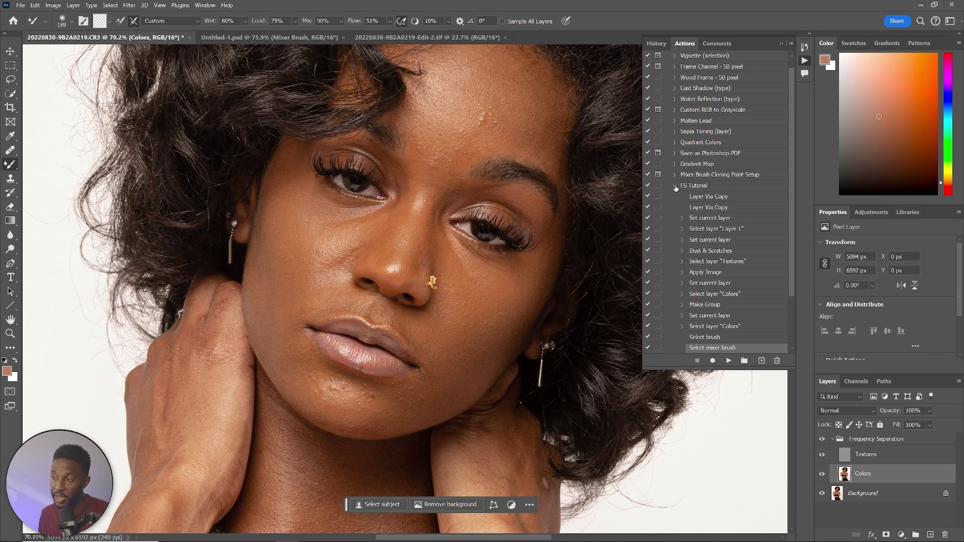
pyautogui.scroll(1, 673, 199)
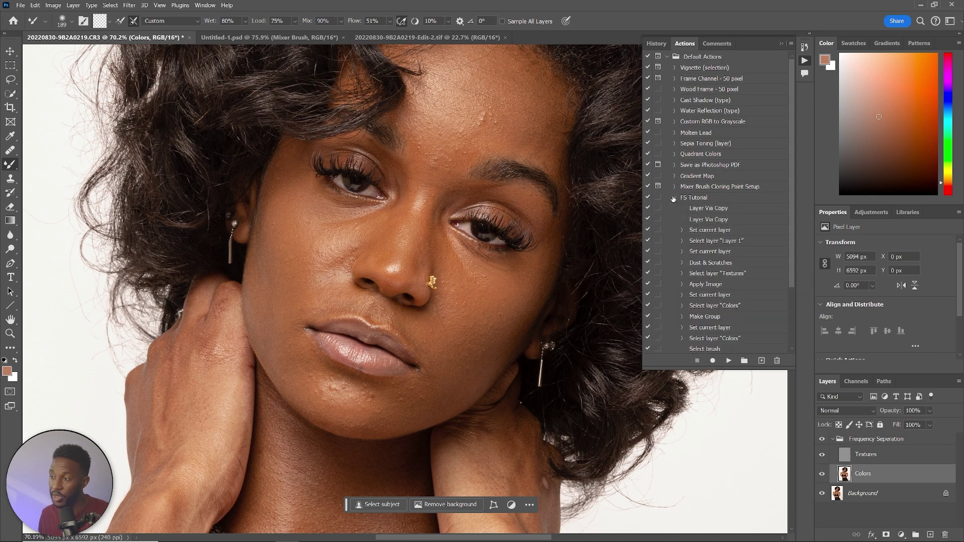
pyautogui.scroll(-3, 704, 226)
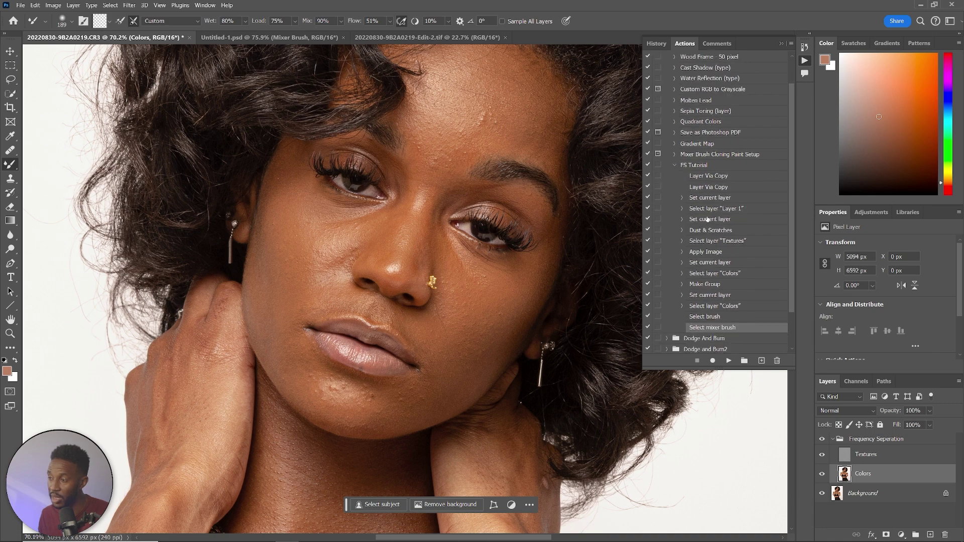
pyautogui.click(674, 164)
pyautogui.scroll(2, 714, 156)
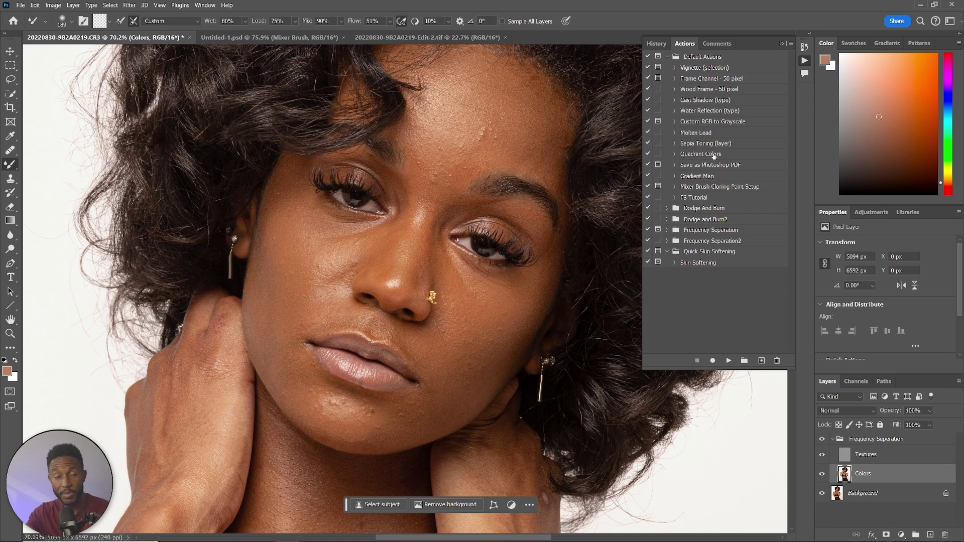
pyautogui.click(791, 43)
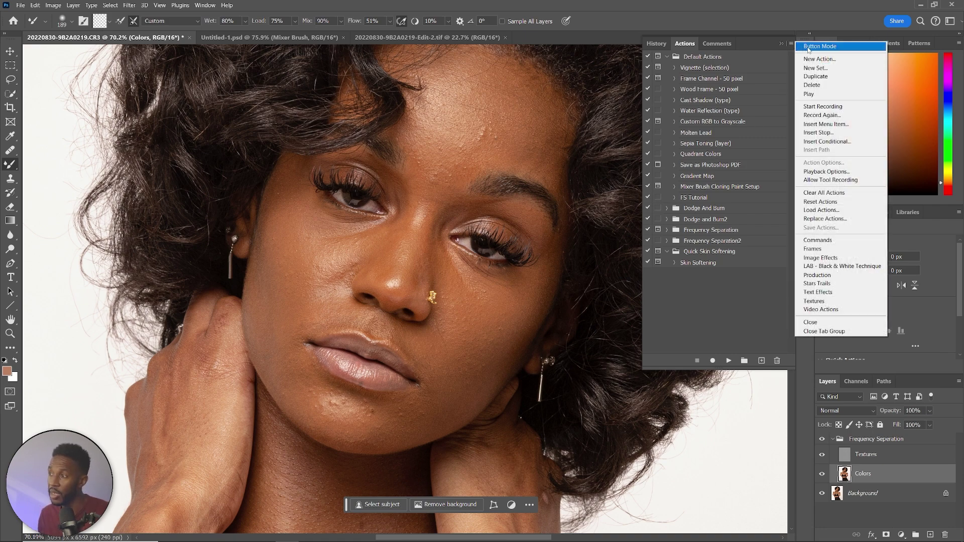
pyautogui.click(808, 49)
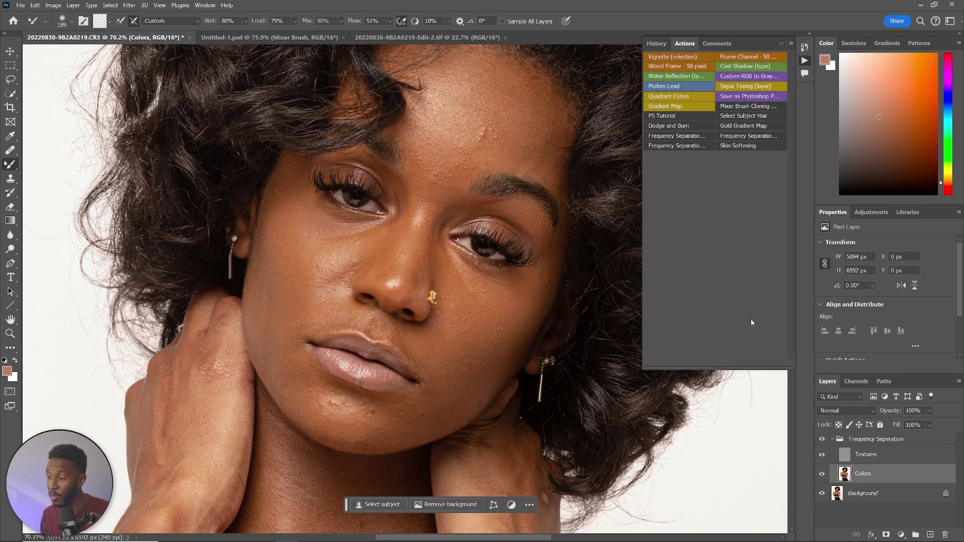
# - Delete the Frequency Seperation group and play the FS Tutorial action on the Background layer to rebuild it
pyautogui.click(862, 441)
pyautogui.press('Delete')
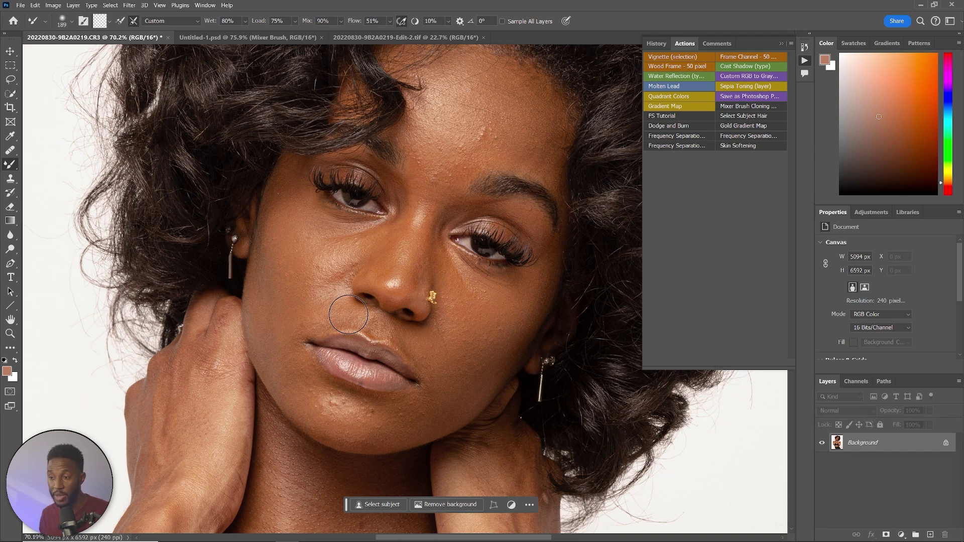
pyautogui.click(682, 119)
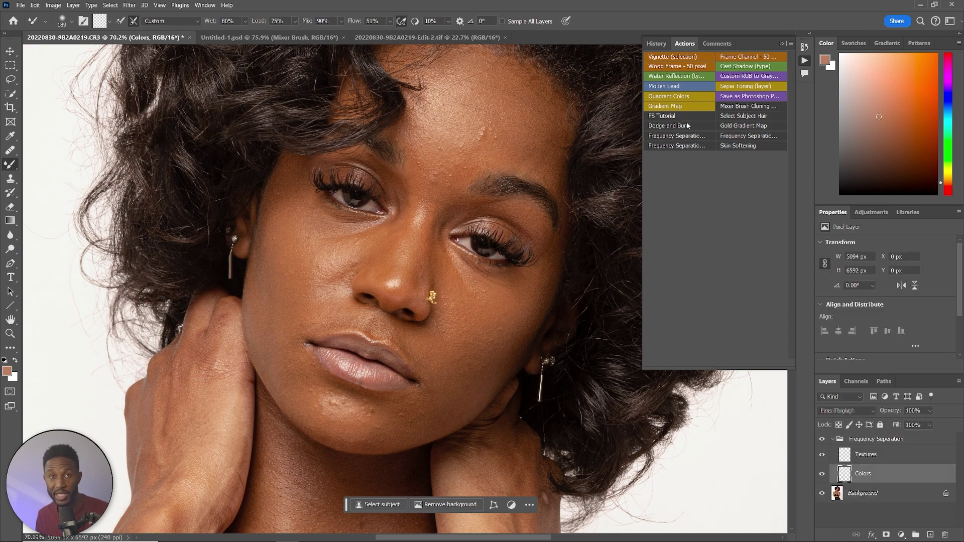
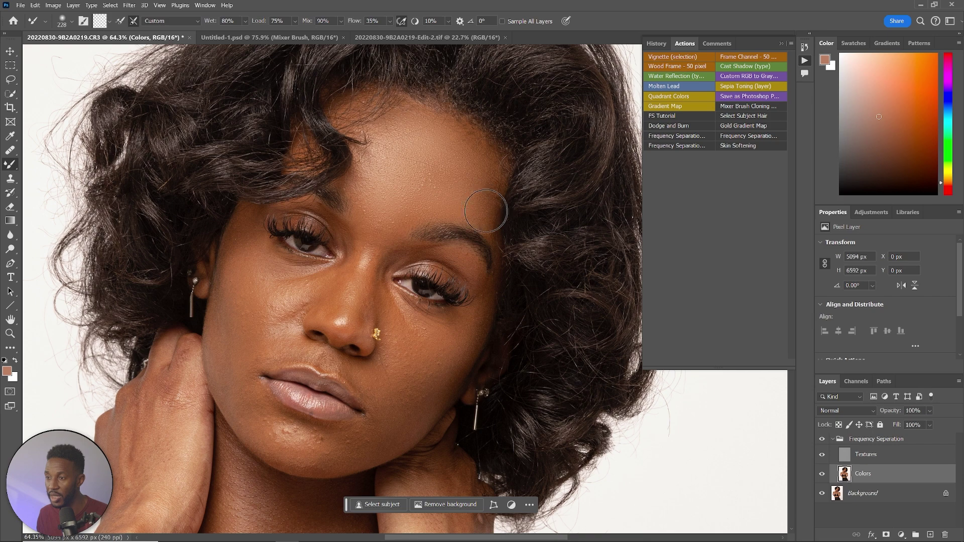
# - Blend the skin tones on the nose bridge, chin and above the upper lip with the Mixer Brush, enlarging the brush to 188 px
pyautogui.moveTo(374, 240)
pyautogui.mouseDown()
pyautogui.moveTo(374, 254)
pyautogui.moveTo(380, 237)
pyautogui.moveTo(343, 262)
pyautogui.mouseUp()
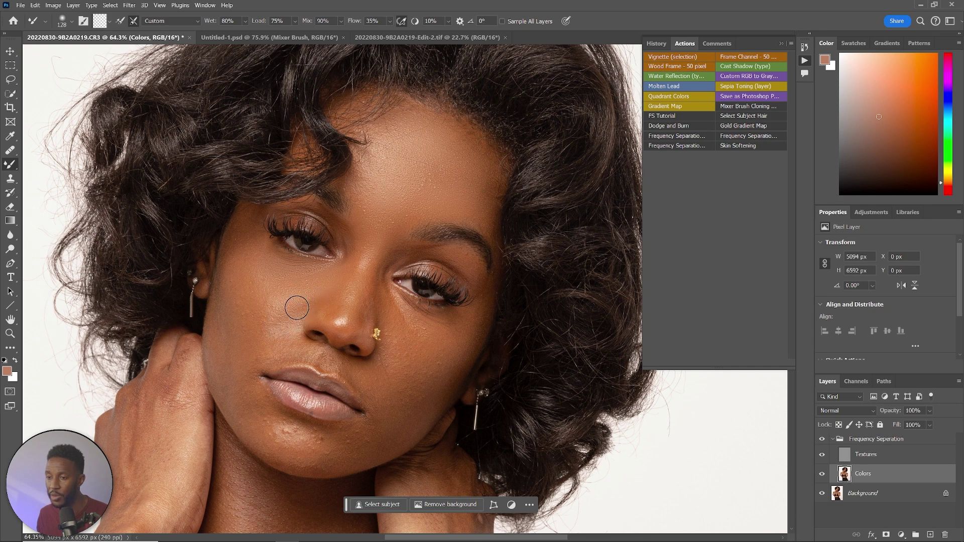
pyautogui.press(']')
pyautogui.press(']')
pyautogui.press(']')
pyautogui.press(']')
pyautogui.press(']')
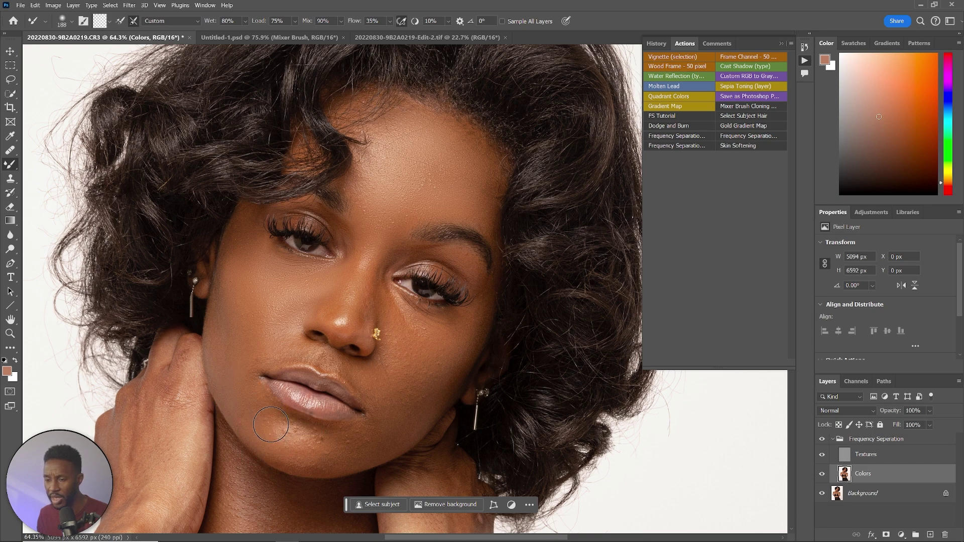
pyautogui.moveTo(271, 424)
pyautogui.mouseDown()
pyautogui.moveTo(258, 416)
pyautogui.moveTo(299, 437)
pyautogui.moveTo(283, 440)
pyautogui.mouseUp()
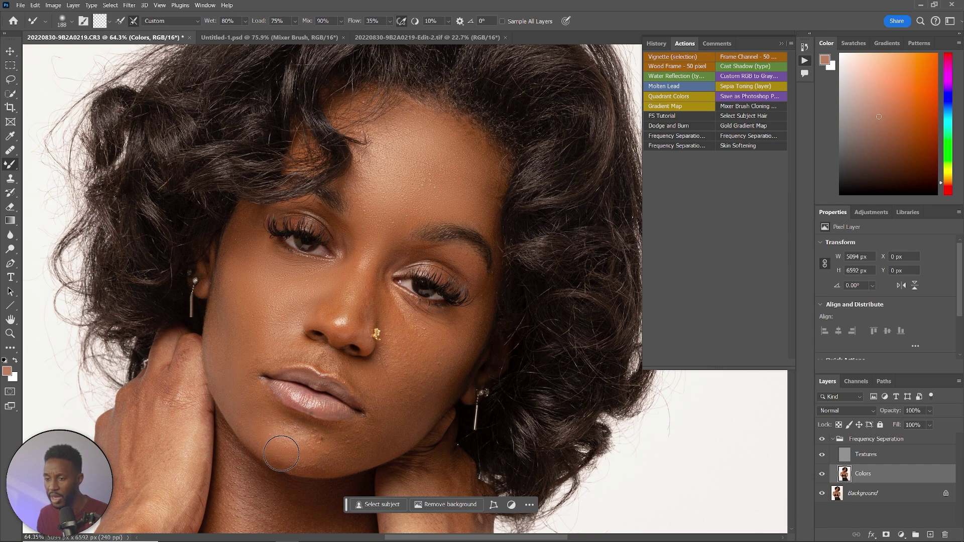
pyautogui.moveTo(328, 465)
pyautogui.mouseDown()
pyautogui.moveTo(355, 455)
pyautogui.moveTo(327, 443)
pyautogui.moveTo(369, 426)
pyautogui.mouseUp()
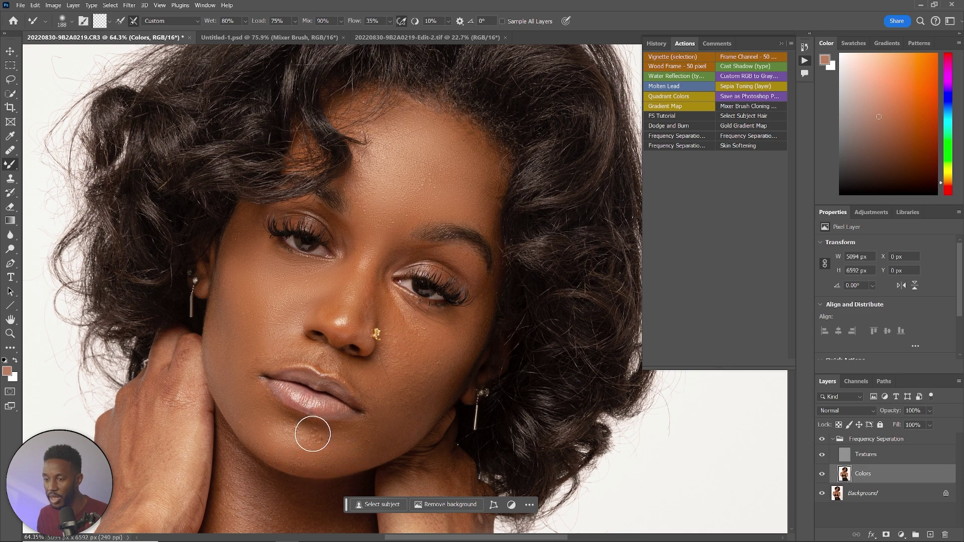
pyautogui.moveTo(316, 370); pyautogui.dragTo(300, 368)
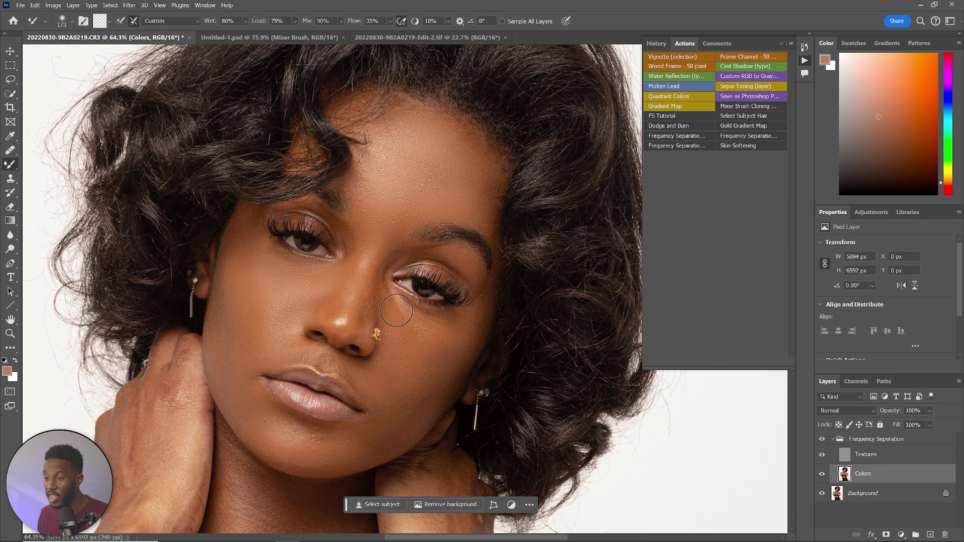
# - Smooth the skin tones on both cheeks, beside the eye and on the forehead, adjusting the Mixer Brush size to fit each area
pyautogui.moveTo(411, 348); pyautogui.dragTo(403, 347)
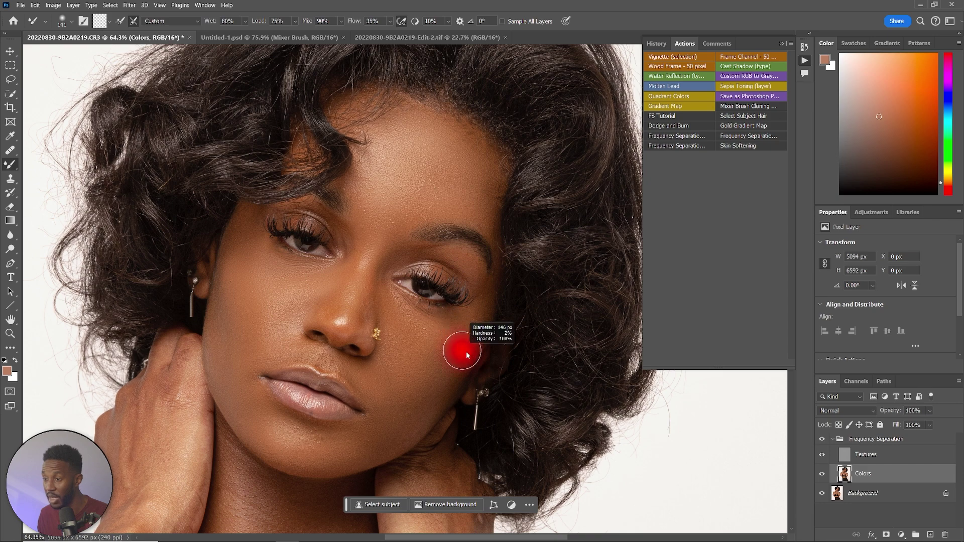
pyautogui.moveTo(466, 352); pyautogui.dragTo(472, 352)
pyautogui.moveTo(480, 295); pyautogui.dragTo(464, 293)
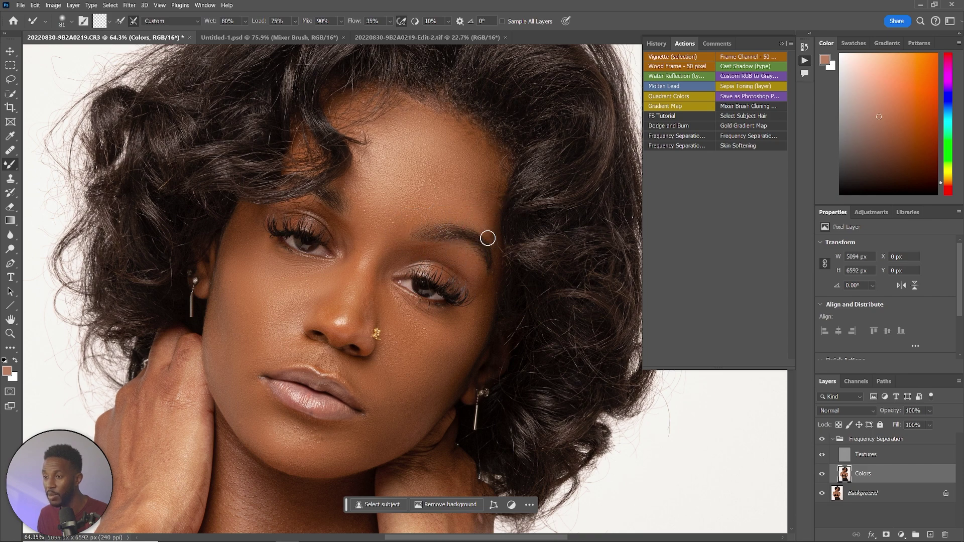
pyautogui.moveTo(467, 189); pyautogui.dragTo(462, 205)
pyautogui.moveTo(266, 324); pyautogui.dragTo(253, 325)
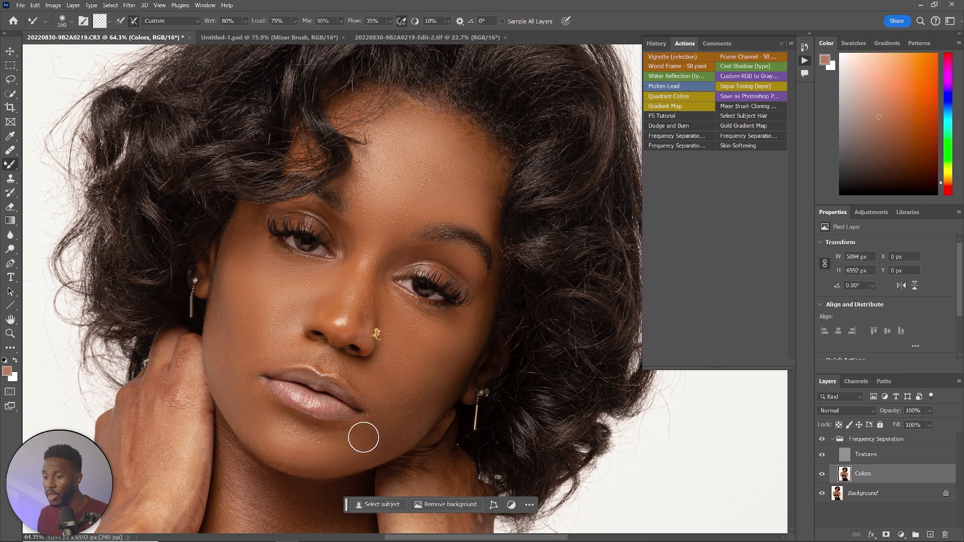
# - Blend the skin tones across the chest and nearby arm with Mixer Brush sizes up to 383 px, undoing the last stroke
pyautogui.scroll(-4, 362, 409)
pyautogui.moveTo(347, 336); pyautogui.dragTo(362, 210)
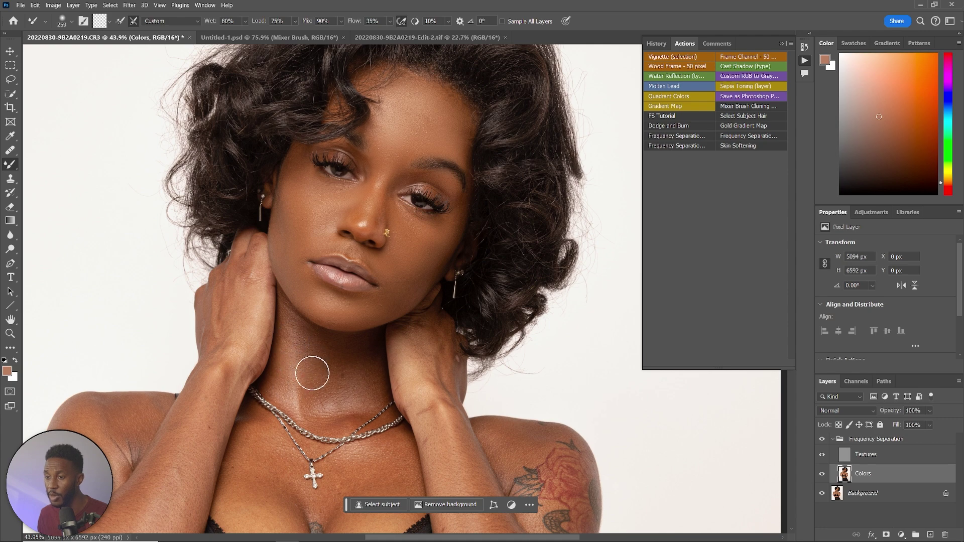
pyautogui.moveTo(313, 428); pyautogui.dragTo(316, 333)
pyautogui.press(']')
pyautogui.moveTo(285, 416)
pyautogui.mouseDown()
pyautogui.moveTo(286, 490)
pyautogui.moveTo(250, 417)
pyautogui.moveTo(253, 435)
pyautogui.moveTo(249, 402)
pyautogui.moveTo(277, 376)
pyautogui.moveTo(257, 371)
pyautogui.moveTo(268, 338)
pyautogui.mouseUp()
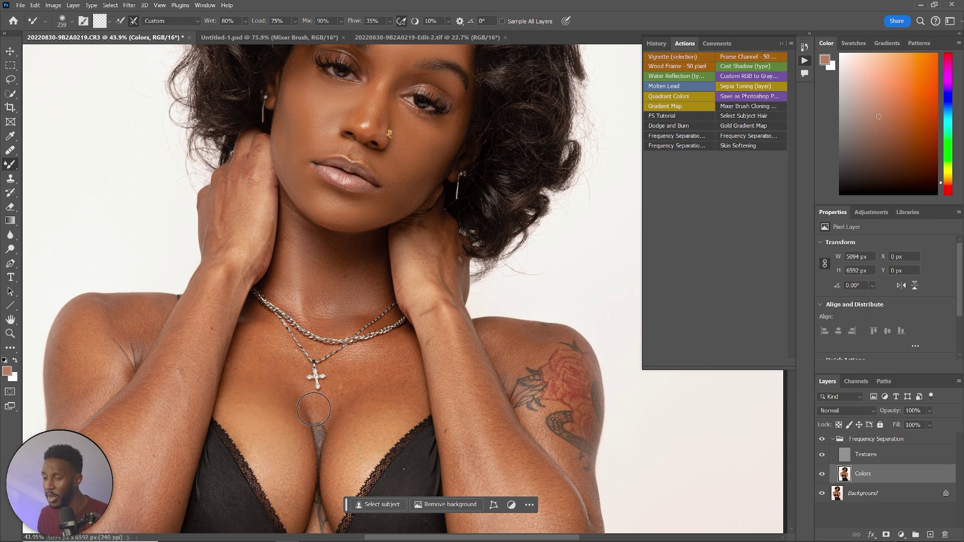
pyautogui.moveTo(373, 413); pyautogui.dragTo(390, 413)
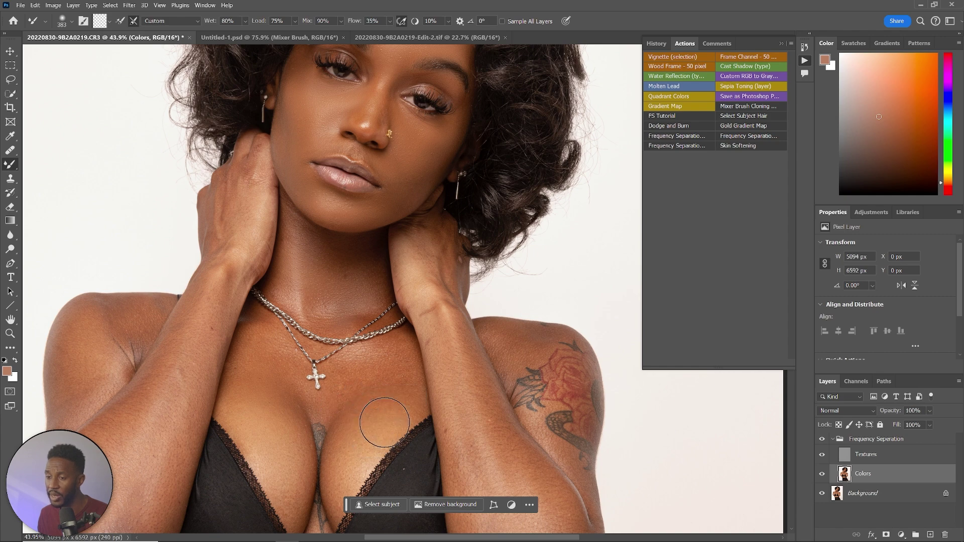
pyautogui.moveTo(354, 465); pyautogui.dragTo(342, 467)
pyautogui.moveTo(466, 427)
pyautogui.mouseDown()
pyautogui.moveTo(444, 429)
pyautogui.moveTo(473, 452)
pyautogui.mouseUp()
pyautogui.moveTo(445, 357)
pyautogui.mouseDown()
pyautogui.moveTo(425, 326)
pyautogui.moveTo(436, 339)
pyautogui.mouseUp()
pyautogui.hotkey('ctrl', 'z')
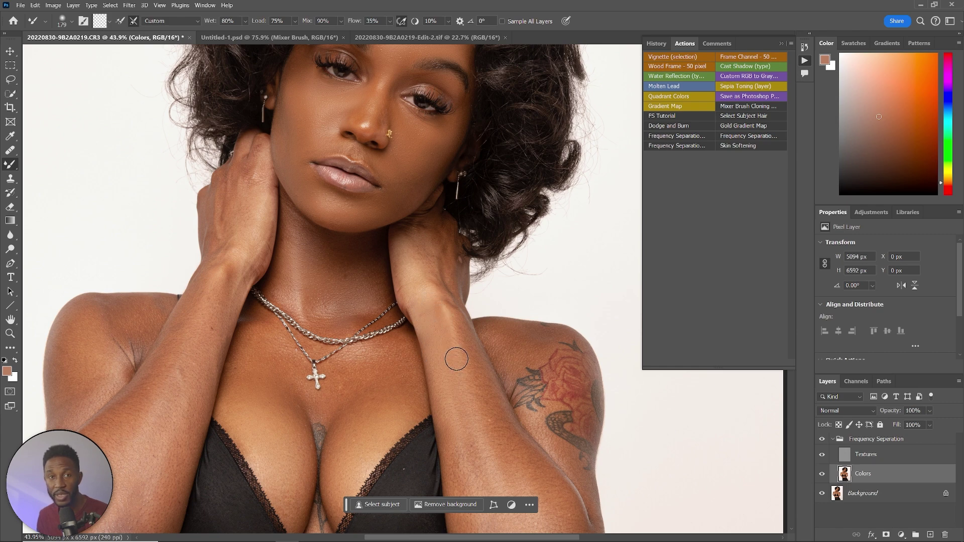
# - Smooth the lower neck above the necklace with a 222 px Mixer Brush and the adjacent forearm with a 343 px one
pyautogui.keyDown('alt'); pyautogui.rightClick(334, 306); pyautogui.keyUp('alt')
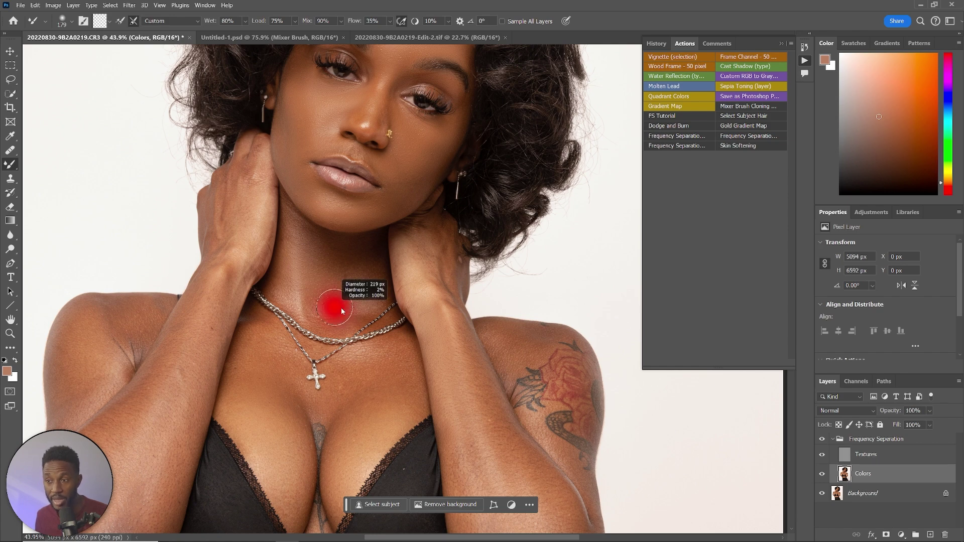
pyautogui.moveTo(341, 308)
pyautogui.mouseDown()
pyautogui.moveTo(374, 316)
pyautogui.moveTo(365, 302)
pyautogui.moveTo(343, 303)
pyautogui.moveTo(392, 303)
pyautogui.moveTo(349, 313)
pyautogui.moveTo(323, 303)
pyautogui.moveTo(311, 394)
pyautogui.moveTo(311, 234)
pyautogui.moveTo(332, 305)
pyautogui.moveTo(307, 307)
pyautogui.mouseUp()
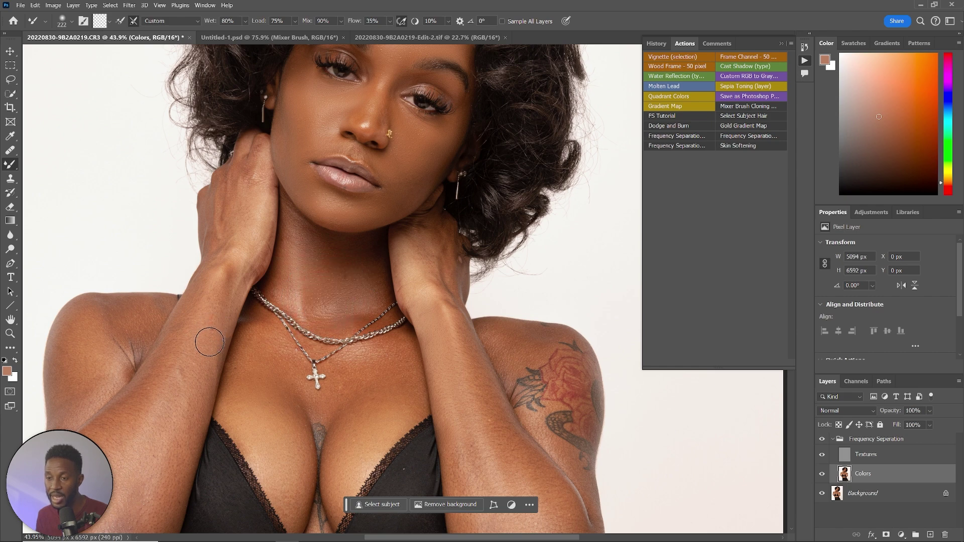
pyautogui.moveTo(205, 338); pyautogui.dragTo(220, 344)
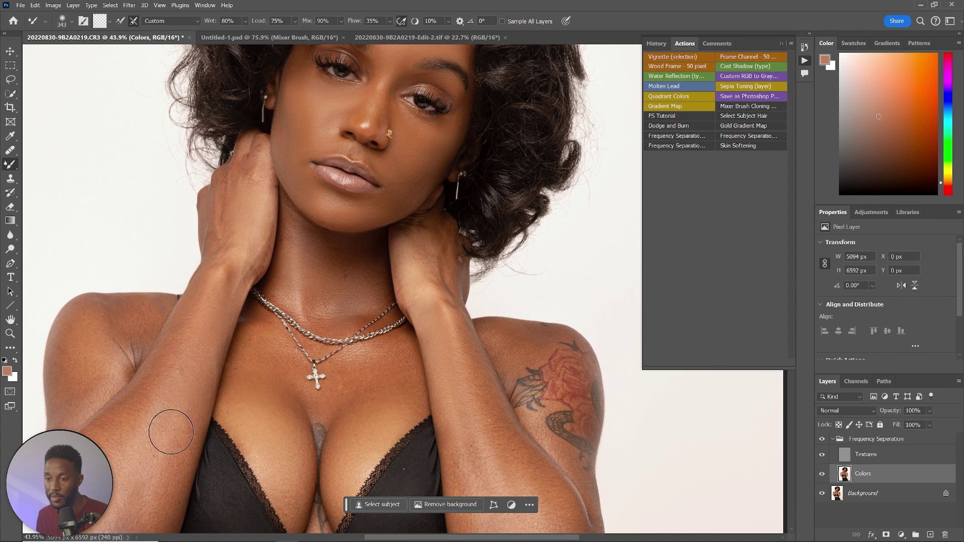
pyautogui.moveTo(165, 454); pyautogui.dragTo(199, 320)
# - Smooth the skin tones on the arm beside the rose tattoo, down toward the elbow, with a 386 px Mixer Brush
pyautogui.moveTo(444, 252); pyautogui.dragTo(345, 390)
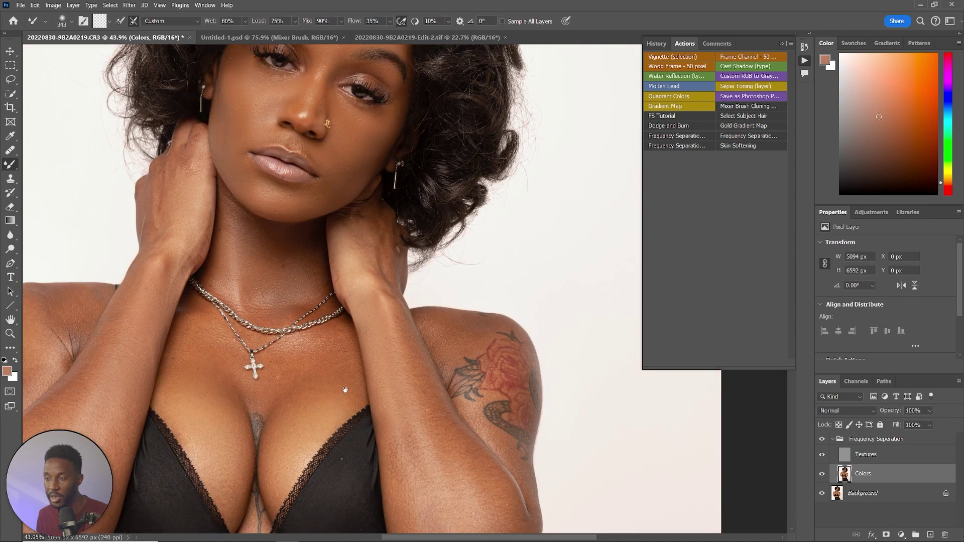
pyautogui.moveTo(437, 346); pyautogui.dragTo(443, 347)
pyautogui.moveTo(434, 455); pyautogui.dragTo(391, 355)
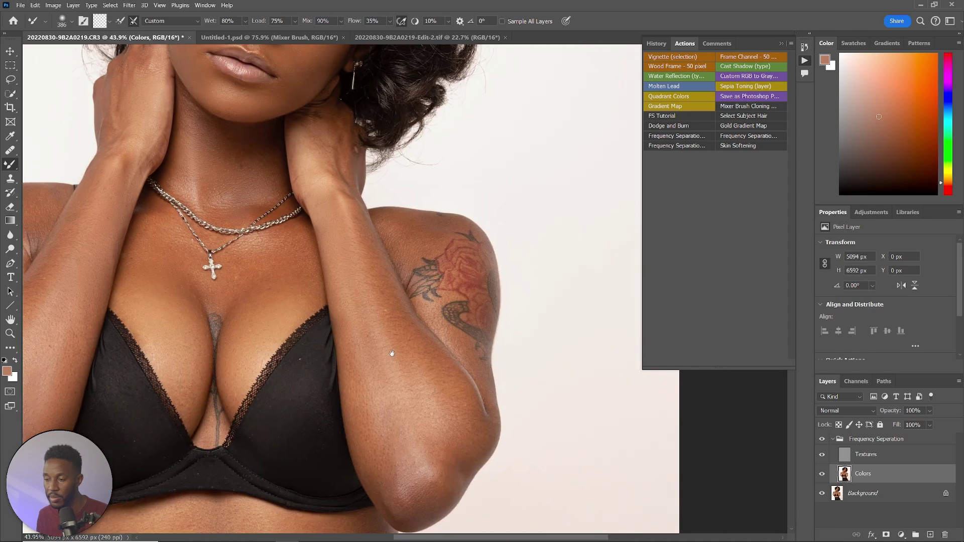
pyautogui.moveTo(384, 407)
pyautogui.mouseDown()
pyautogui.moveTo(389, 439)
pyautogui.moveTo(431, 438)
pyautogui.moveTo(450, 418)
pyautogui.mouseUp()
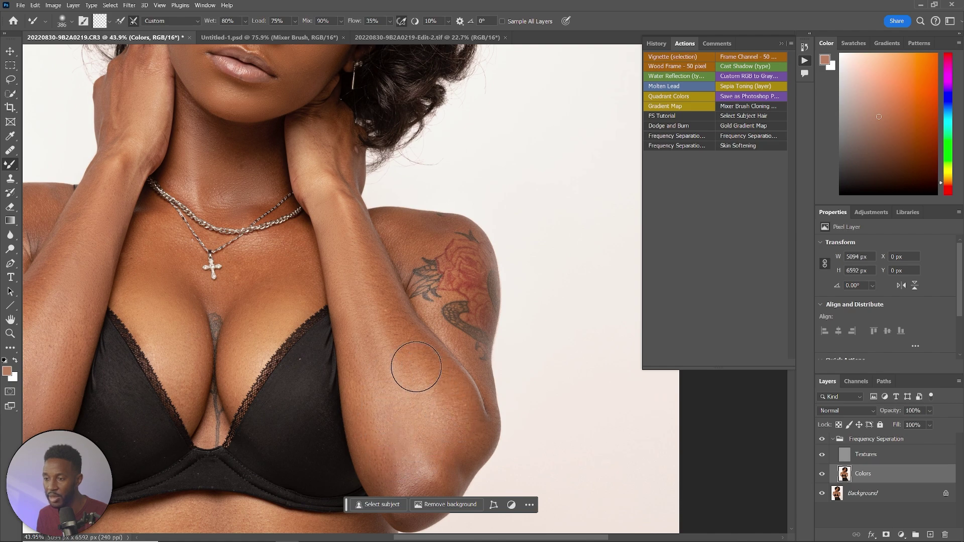
# - Blend the uneven tones along the edge of the hand and wrist below the hair with a small Mixer Brush
pyautogui.moveTo(340, 150)
pyautogui.mouseDown()
pyautogui.moveTo(397, 336)
pyautogui.moveTo(383, 337)
pyautogui.mouseUp()
pyautogui.scroll(3, 387, 320)
pyautogui.scroll(8, 393, 349)
pyautogui.moveTo(436, 353); pyautogui.dragTo(376, 350)
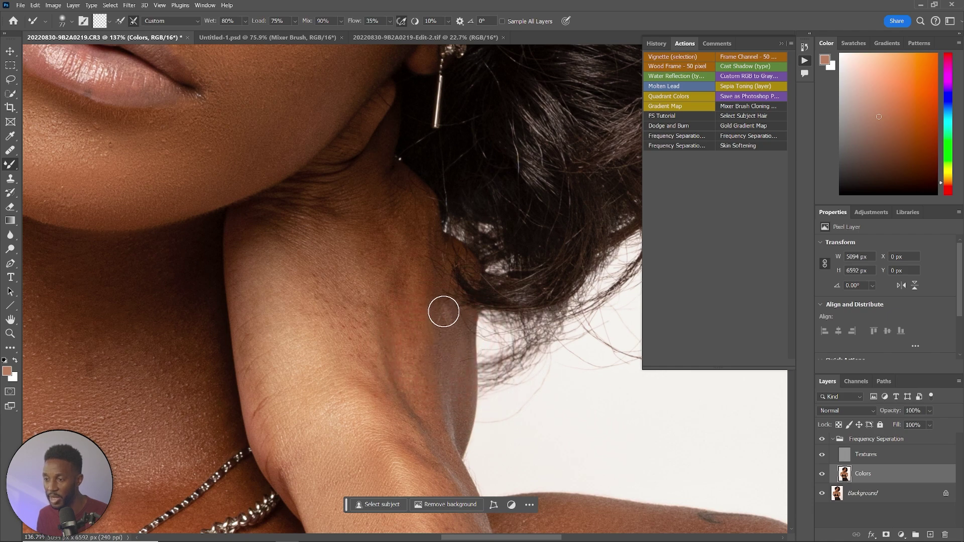
pyautogui.moveTo(445, 360); pyautogui.dragTo(430, 362)
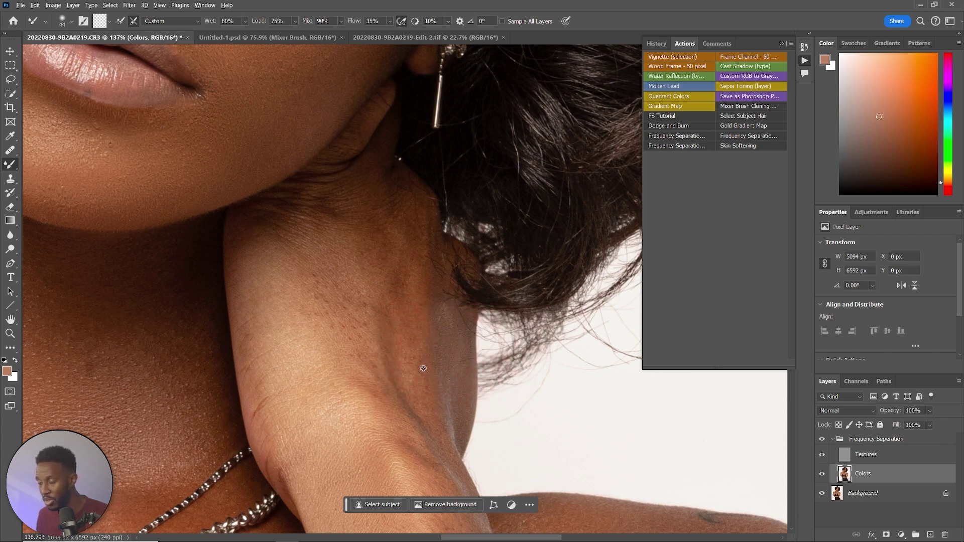
# - Examine the blended skin on the face, neck and arms both close up and across the whole portrait
pyautogui.scroll(-5, 450, 323)
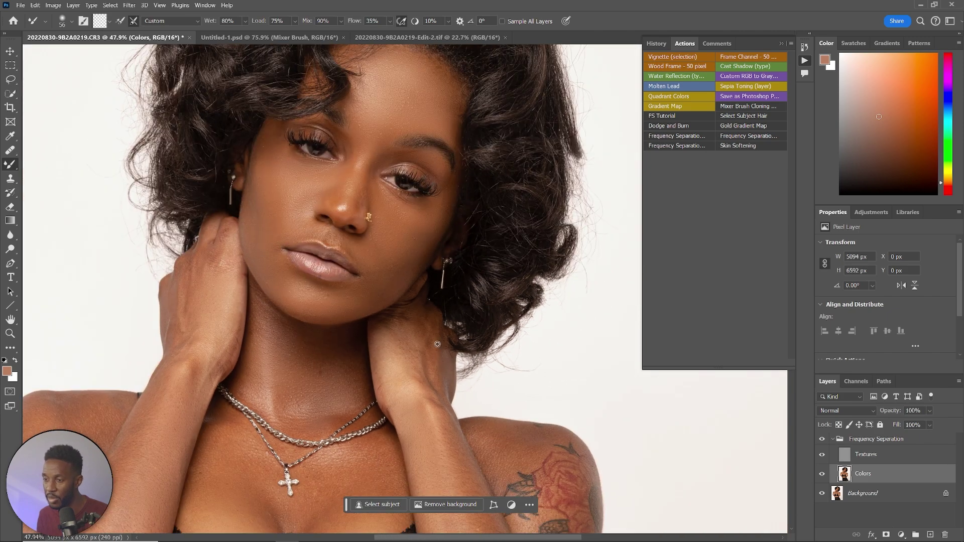
pyautogui.scroll(-4, 401, 305)
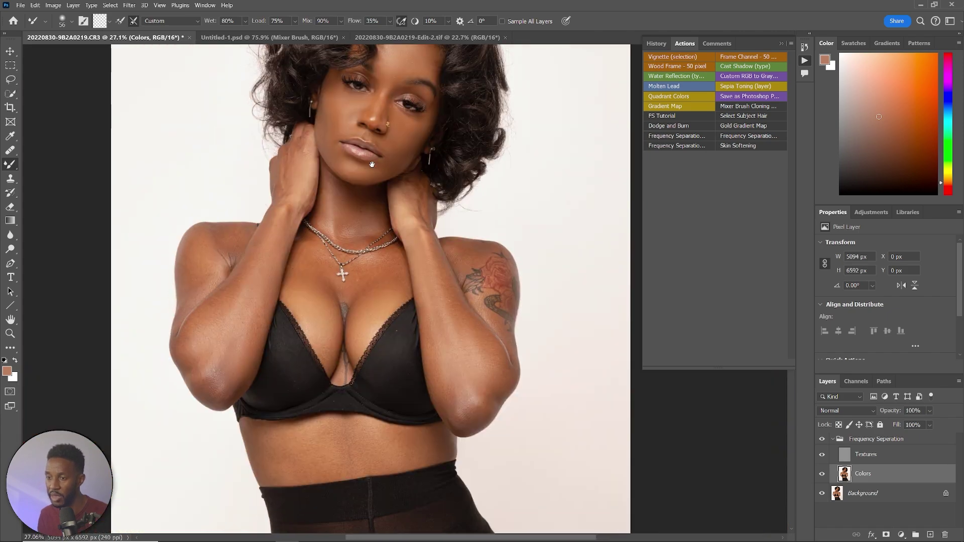
pyautogui.scroll(4, 363, 227)
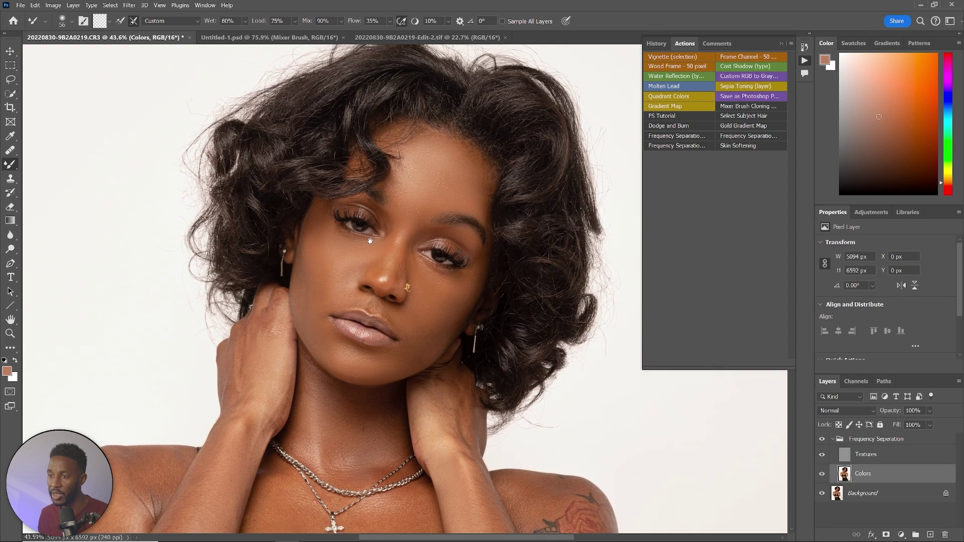
pyautogui.scroll(3, 369, 281)
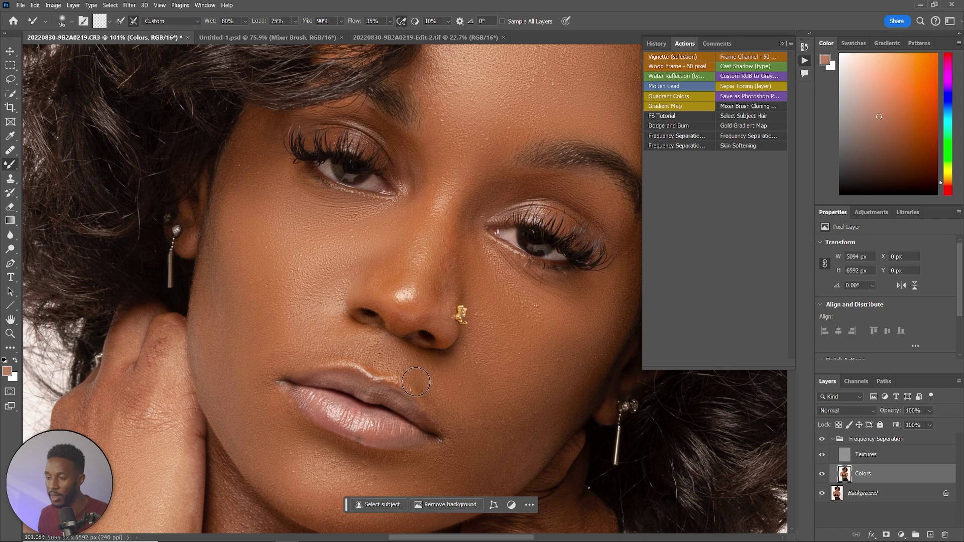
pyautogui.scroll(-4, 472, 383)
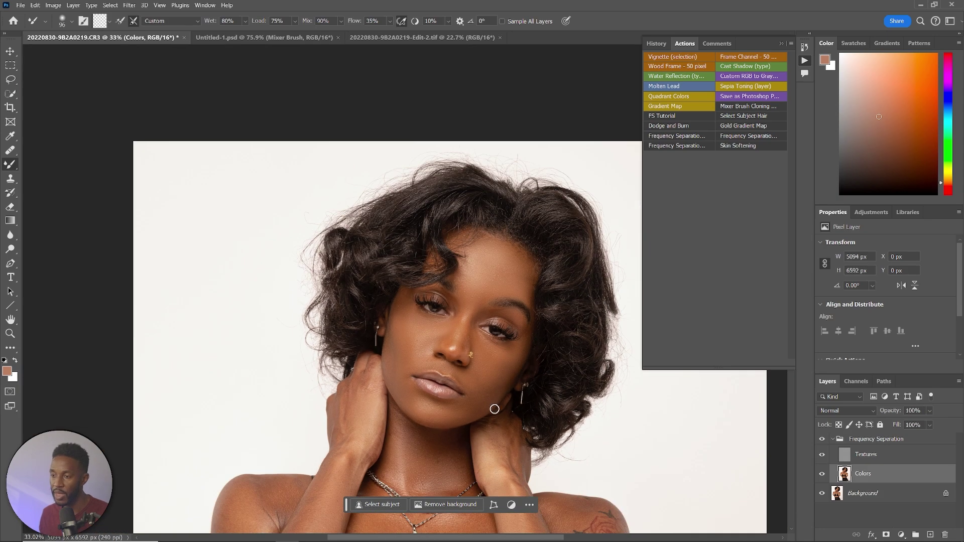
pyautogui.moveTo(493, 409); pyautogui.dragTo(478, 272)
pyautogui.scroll(-1, 478, 271)
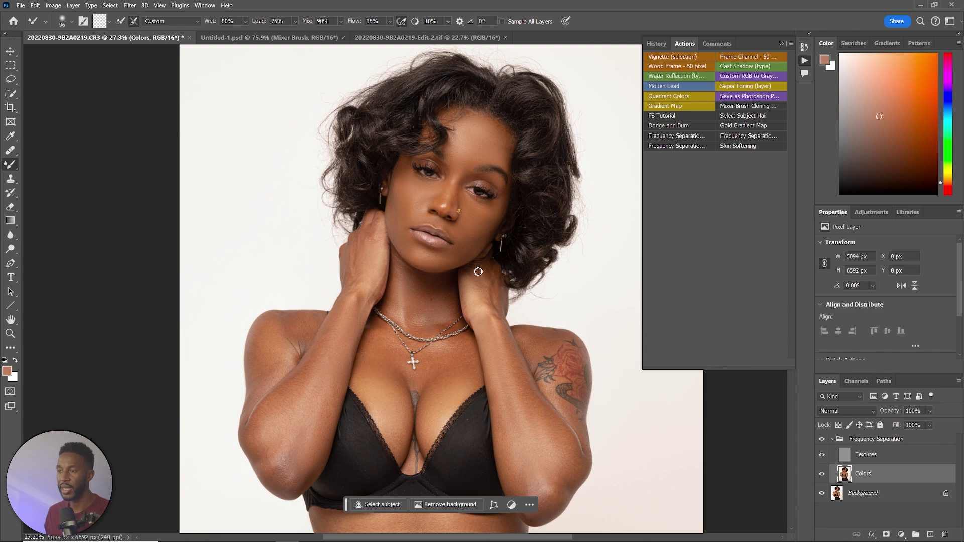
pyautogui.scroll(5, 451, 165)
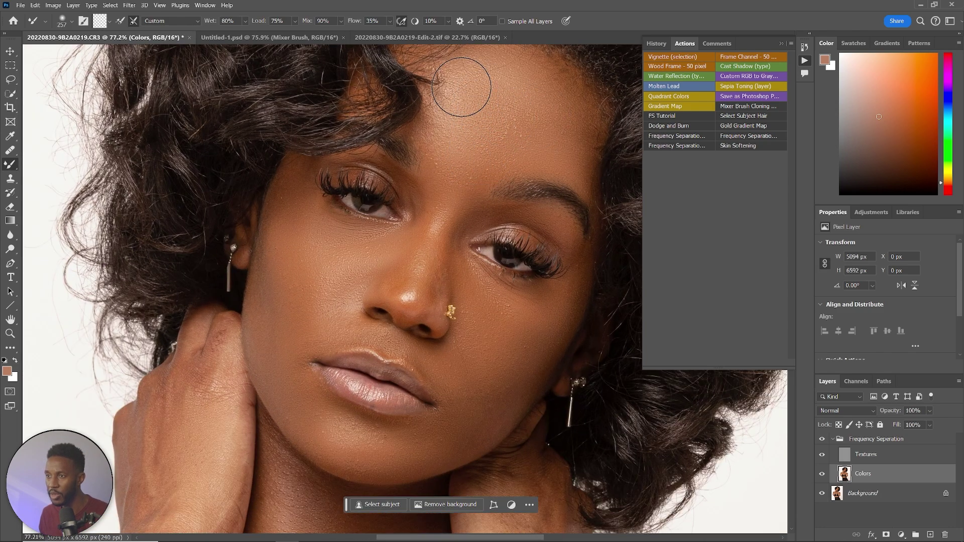
pyautogui.scroll(-1, 531, 204)
pyautogui.scroll(-3, 531, 205)
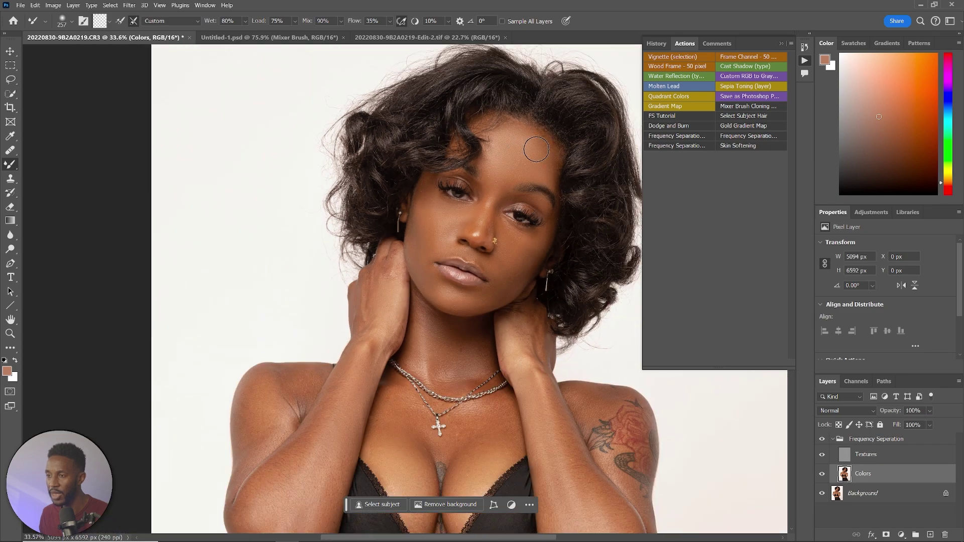
# - Select the Textures layer and retouch the texture blemishes on the chin below the lips with a small Clone Stamp Tool brush
pyautogui.scroll(5, 494, 161)
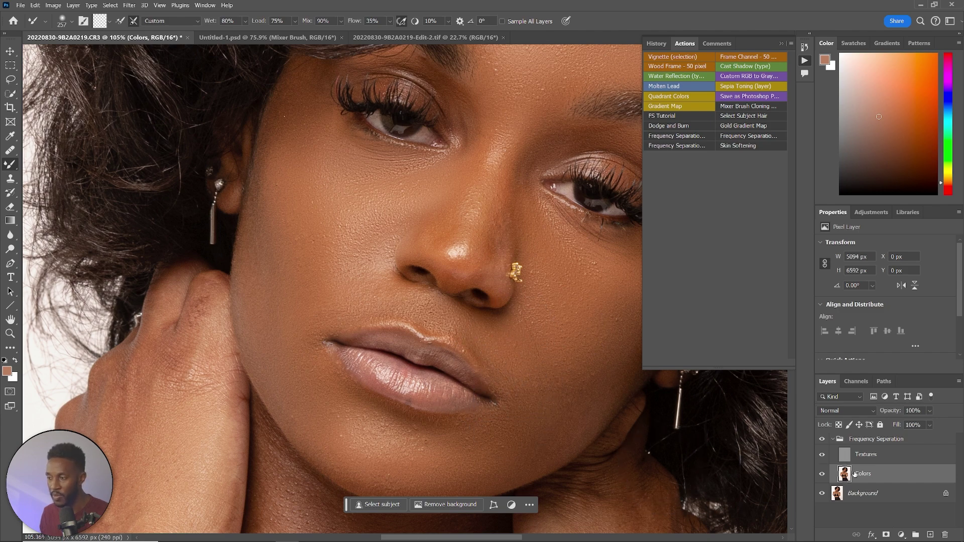
pyautogui.click(889, 458)
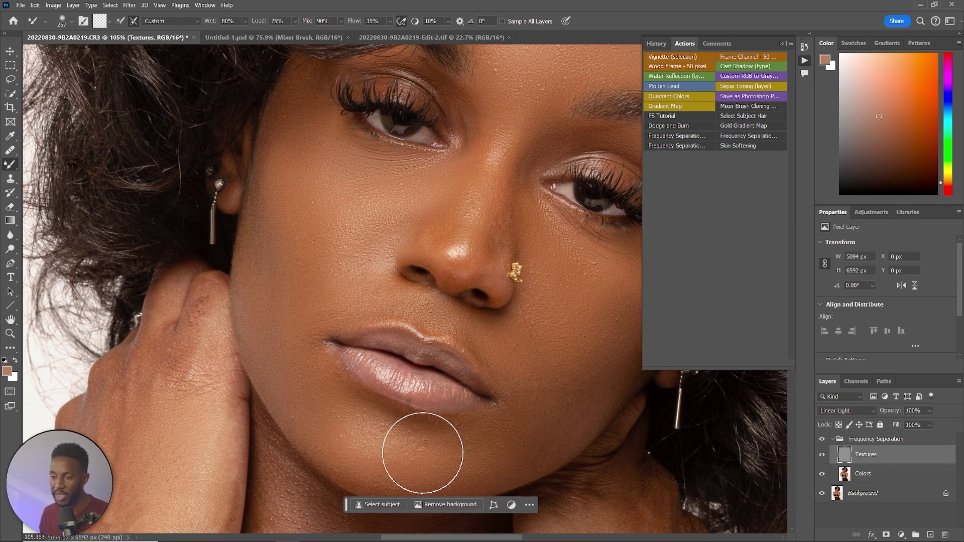
pyautogui.click(10, 184)
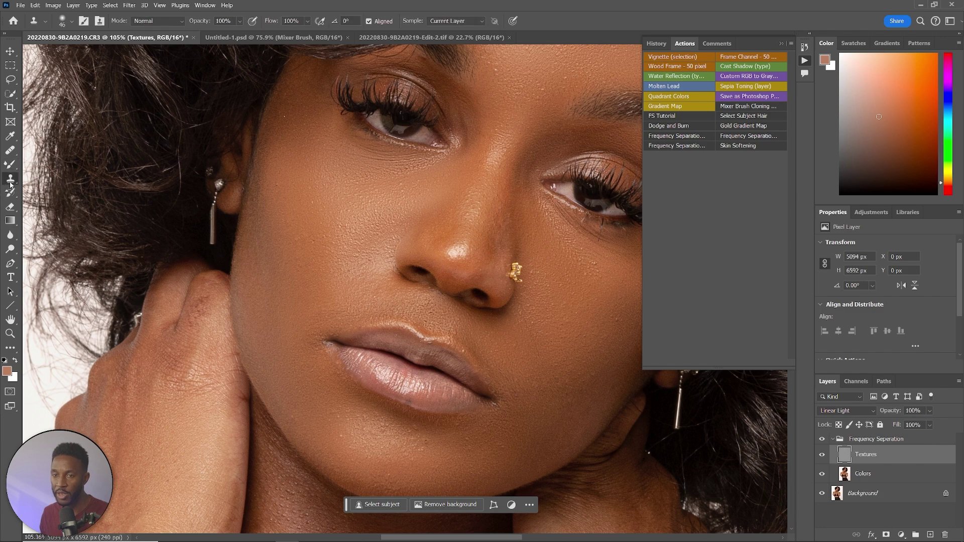
pyautogui.scroll(4, 400, 402)
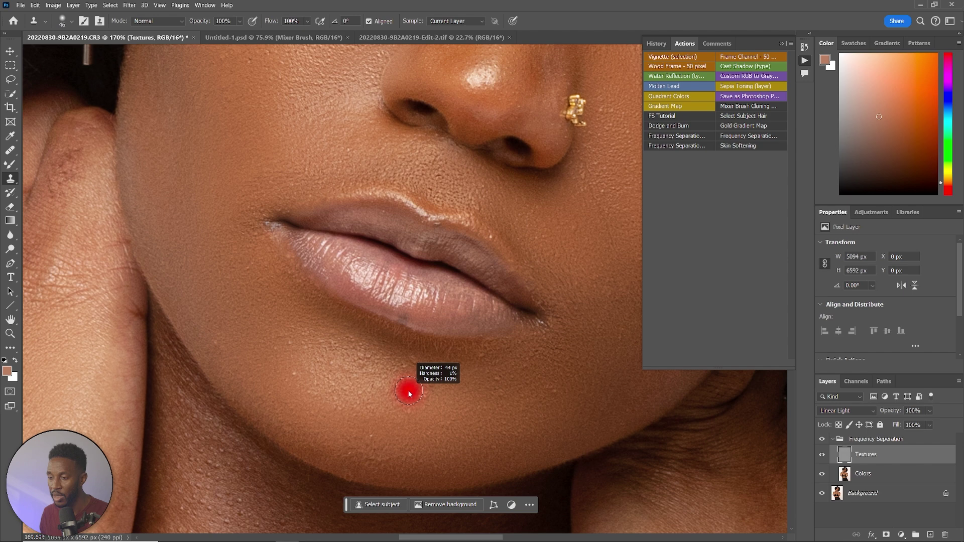
pyautogui.moveTo(409, 394); pyautogui.dragTo(396, 386)
pyautogui.keyDown('alt'); pyautogui.click(391, 386); pyautogui.keyUp('alt')
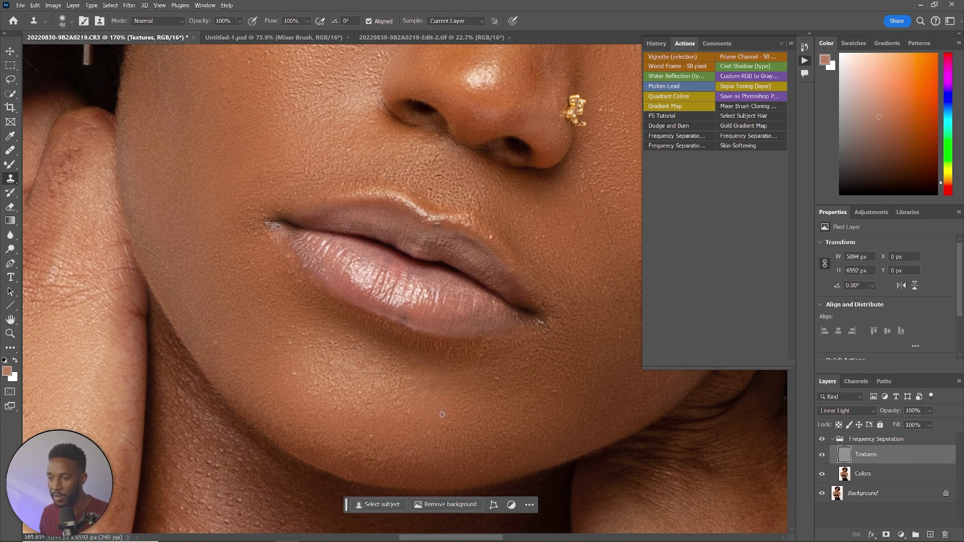
# - Clone out the bright texture spots on the forehead above the eyebrow on the Textures layer and check the overall portrait
pyautogui.scroll(-10, 452, 409)
pyautogui.moveTo(530, 186); pyautogui.dragTo(454, 362)
pyautogui.scroll(9, 454, 324)
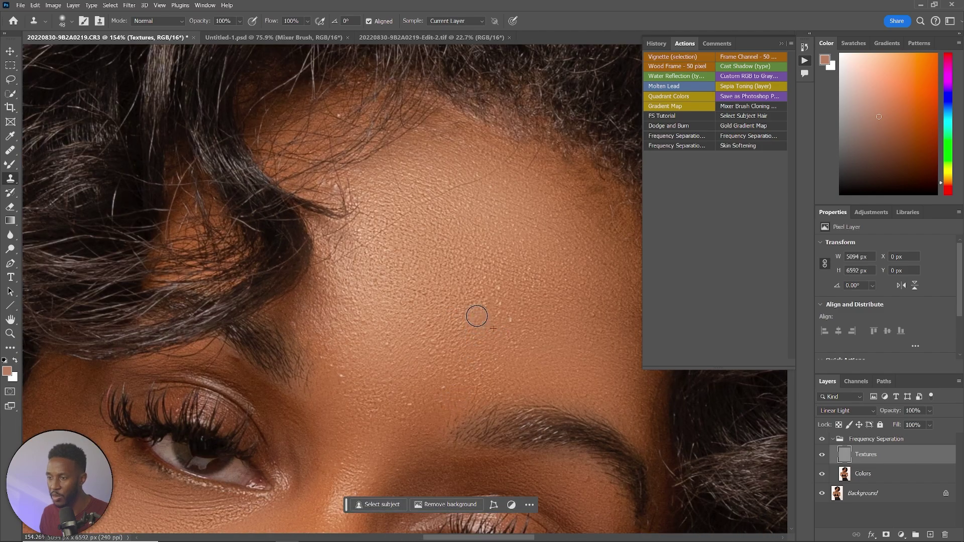
pyautogui.click(493, 290)
pyautogui.scroll(-4, 420, 333)
pyautogui.moveTo(483, 427); pyautogui.dragTo(470, 283)
pyautogui.scroll(2, 395, 321)
pyautogui.scroll(-2, 476, 345)
pyautogui.scroll(-4, 483, 342)
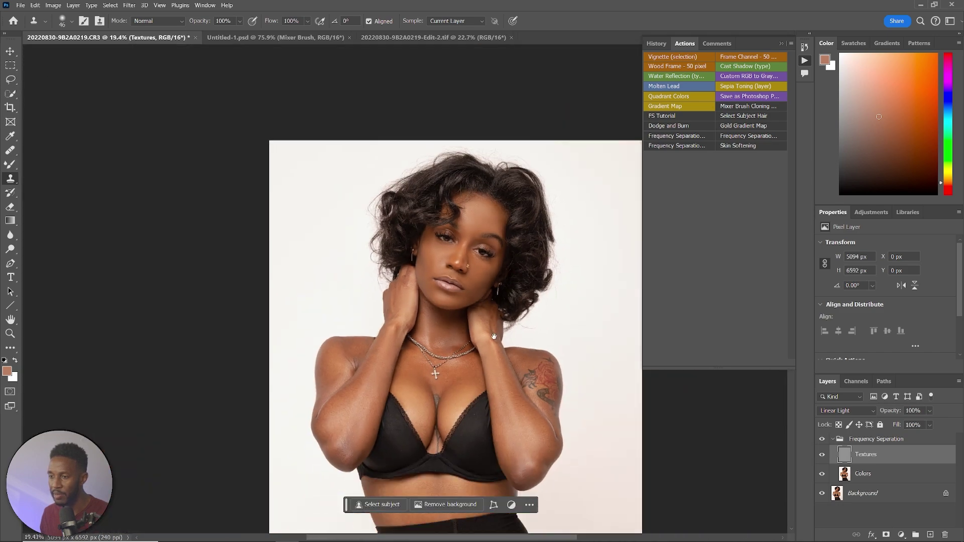
pyautogui.moveTo(493, 336); pyautogui.dragTo(462, 294)
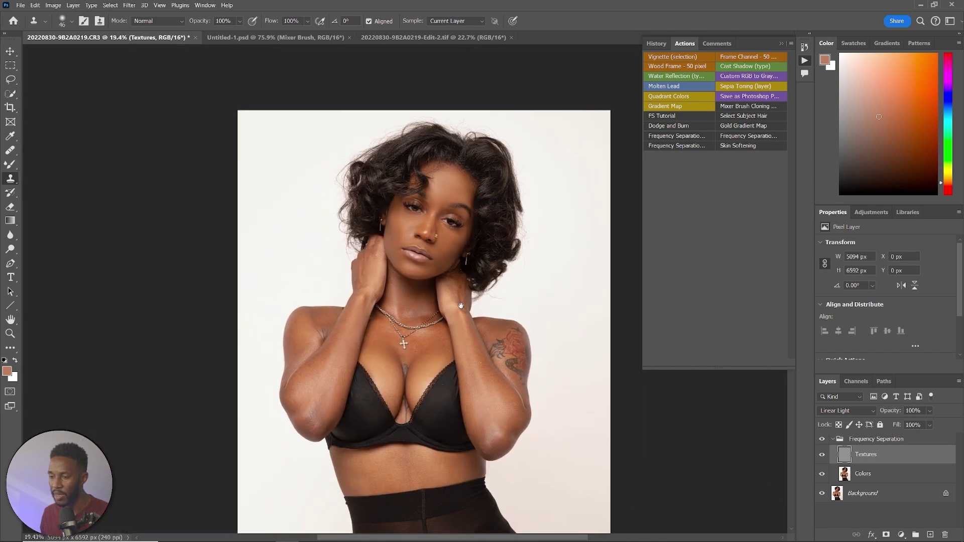